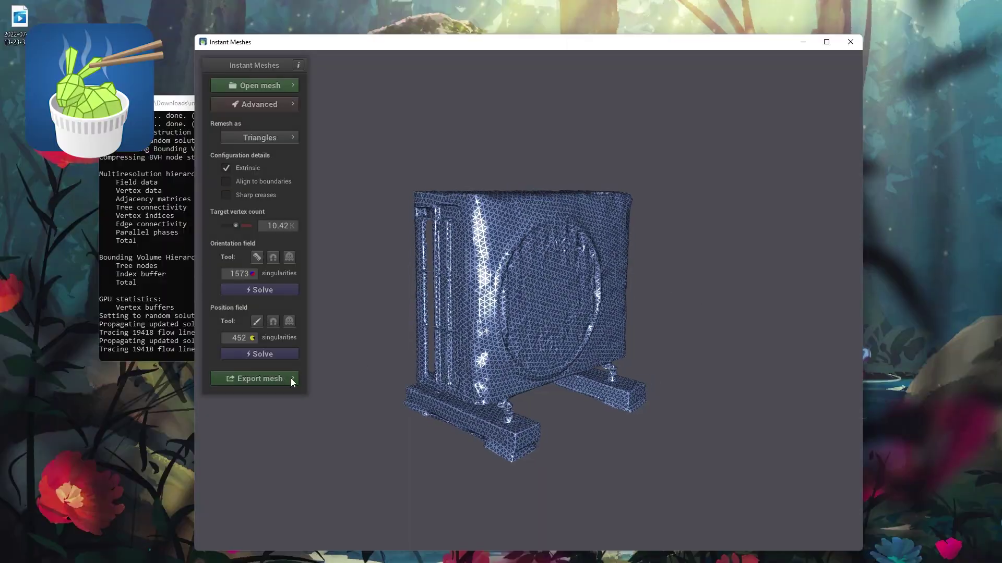
# Extract the triangle remesh in Instant Meshes and check it, then set Blender's Bake Type to Normal
pyautogui.click(290, 380)
pyautogui.click(372, 306)
pyautogui.moveTo(438, 321)
pyautogui.mouseDown()
pyautogui.moveTo(475, 333)
pyautogui.moveTo(433, 340)
pyautogui.mouseUp()
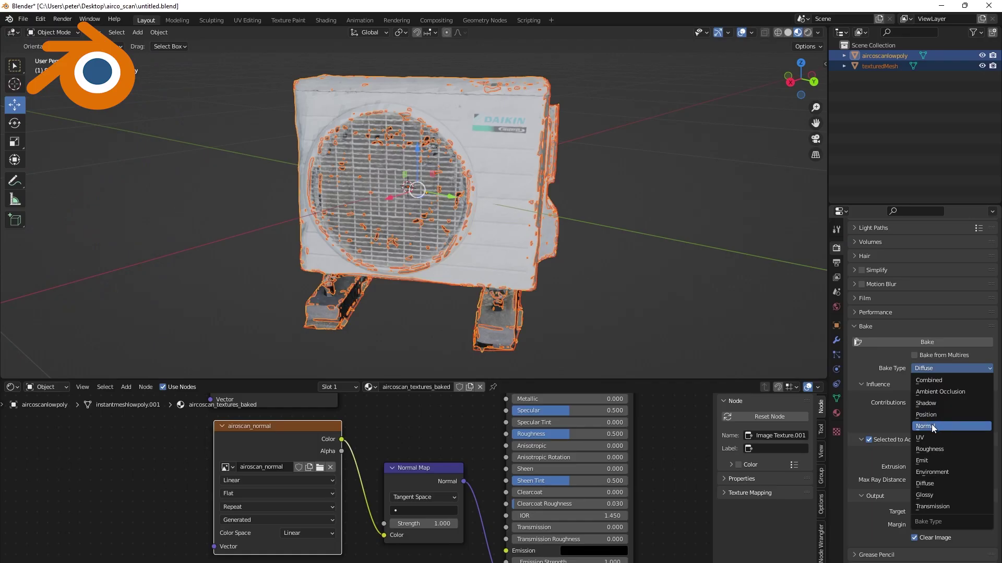
pyautogui.click(931, 424)
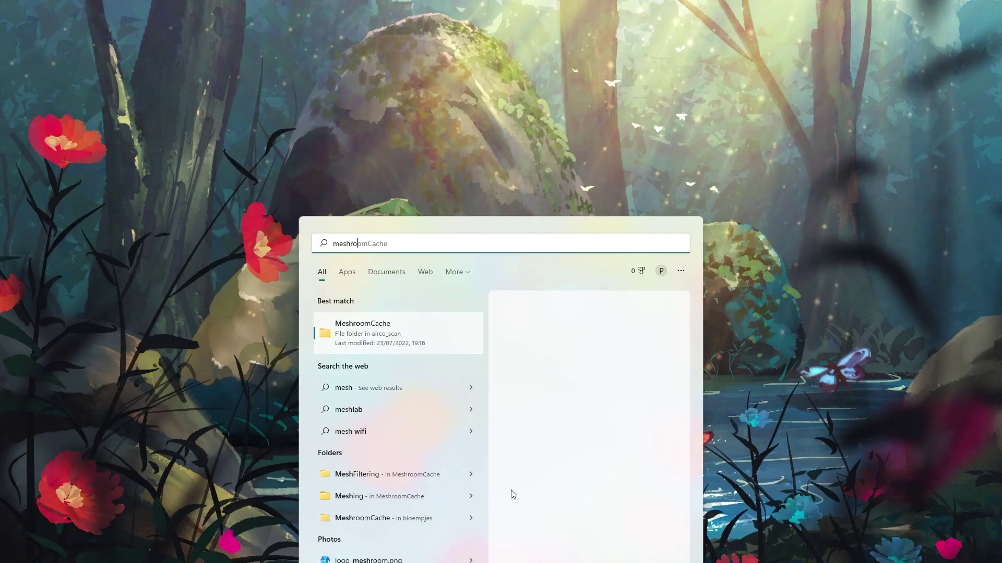
# Launch Meshroom 2021.1.0 from the 'meshroom' search result to get an empty untitled project
pyautogui.press('Return')
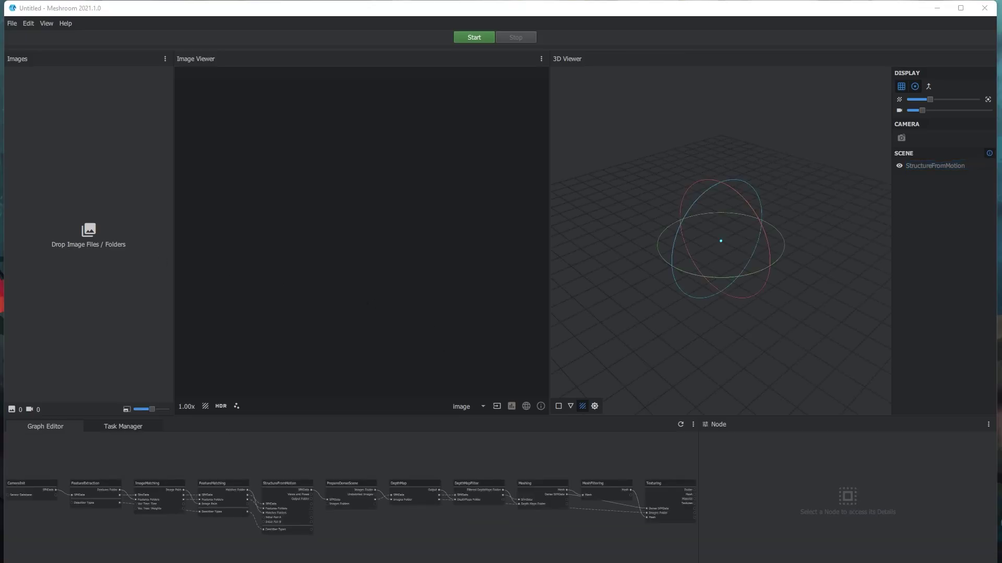
# Add the 140 airco_scan JPGs, up to DSC03269, to Meshroom's Images and save as airco_scan1.mg
pyautogui.moveTo(1, 339); pyautogui.dragTo(681, 92)
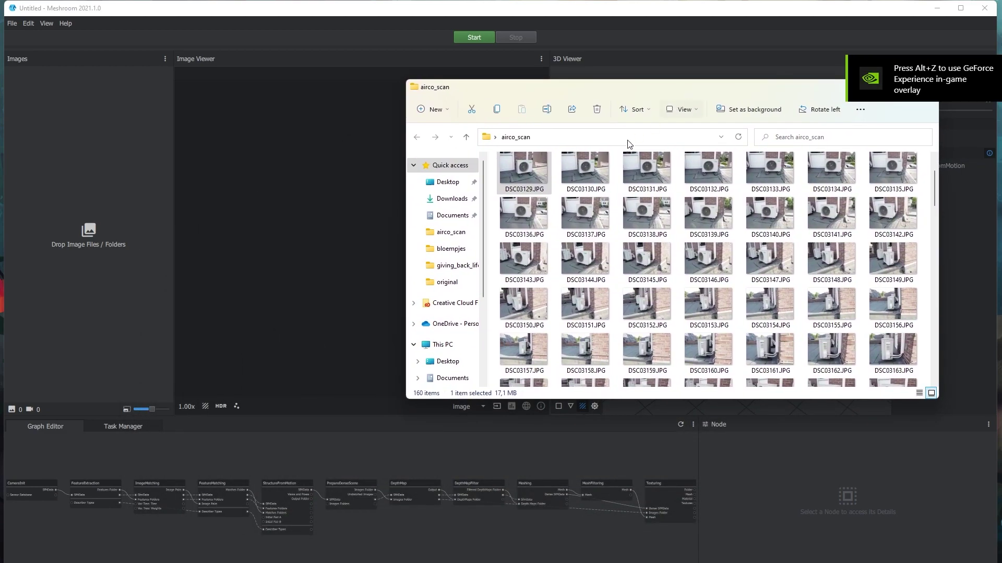
pyautogui.click(557, 187)
pyautogui.moveTo(932, 191); pyautogui.dragTo(934, 328)
pyautogui.keyDown('shift'); pyautogui.click(899, 356); pyautogui.keyUp('shift')
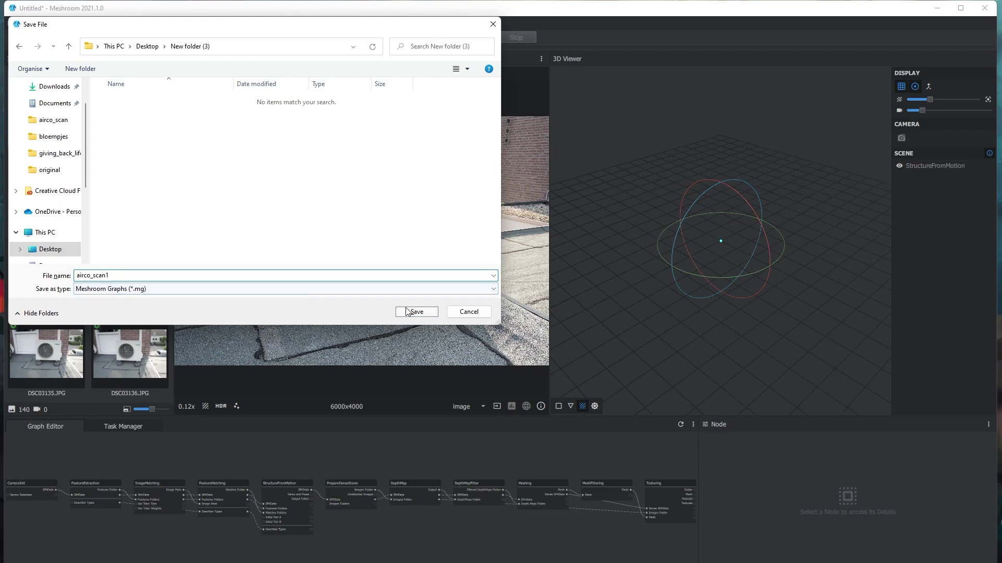
pyautogui.click(407, 310)
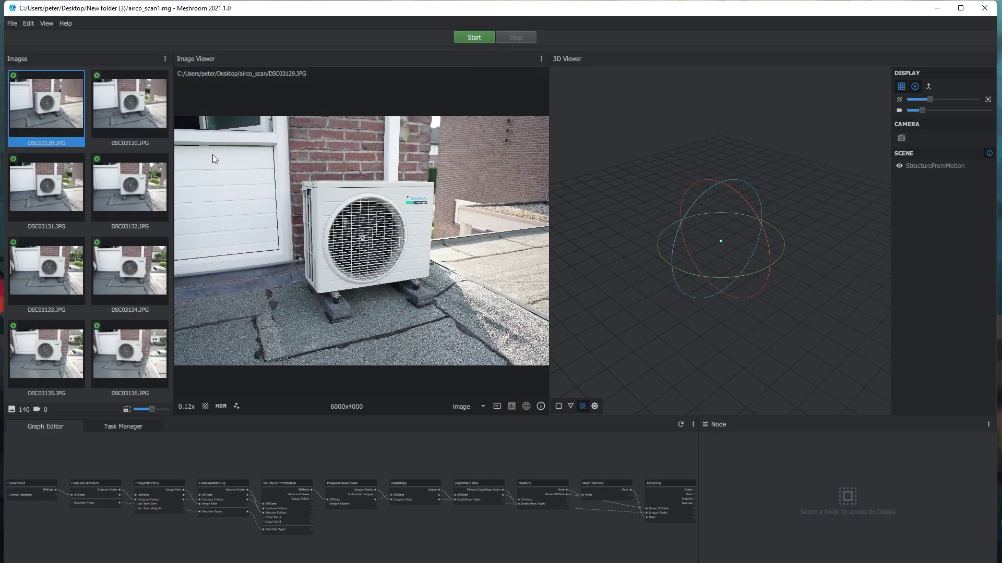
# Run the reconstruction, widen the 3D Viewer and display the Texturing node's textured scan
pyautogui.click(467, 36)
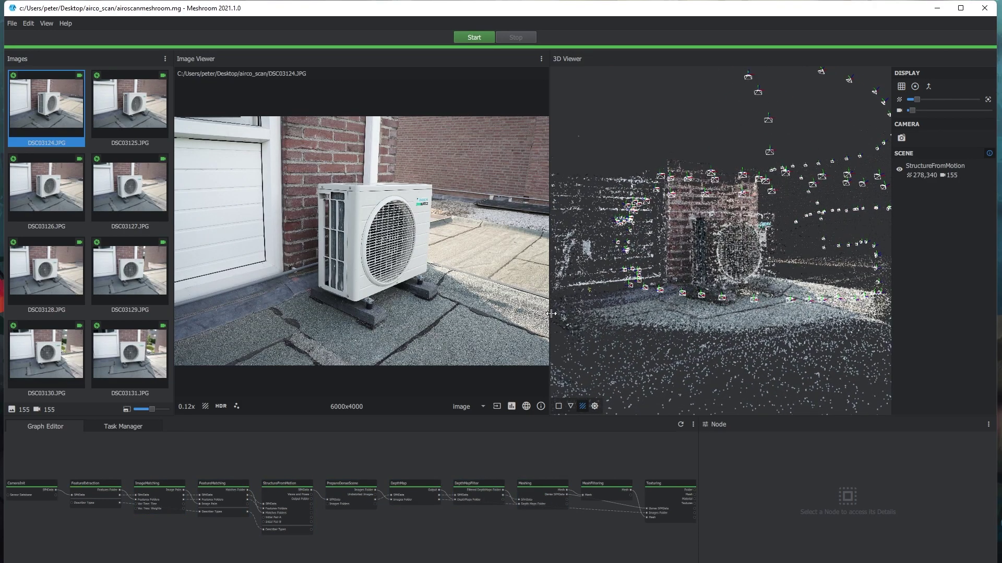
pyautogui.moveTo(551, 313); pyautogui.dragTo(202, 326)
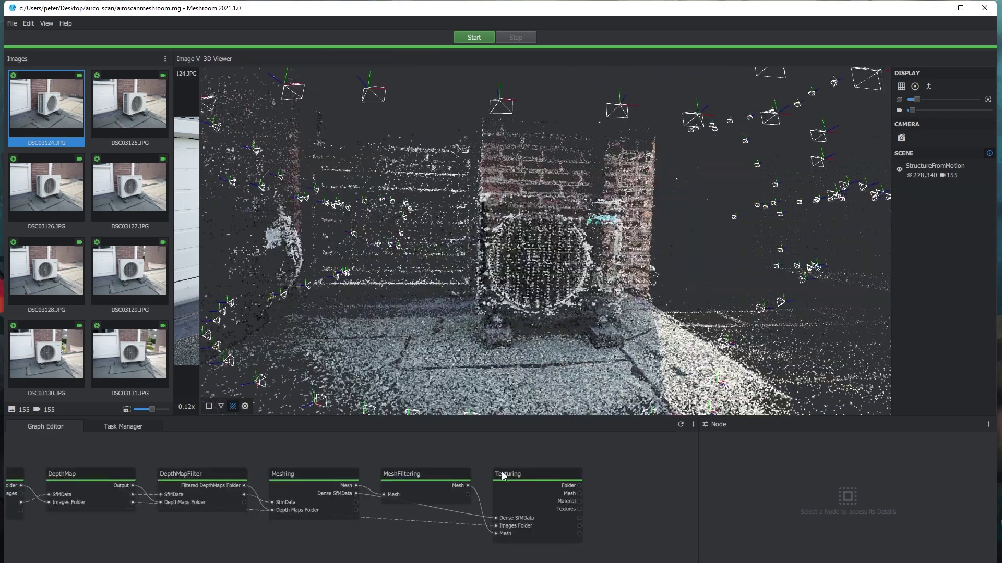
pyautogui.click(537, 475)
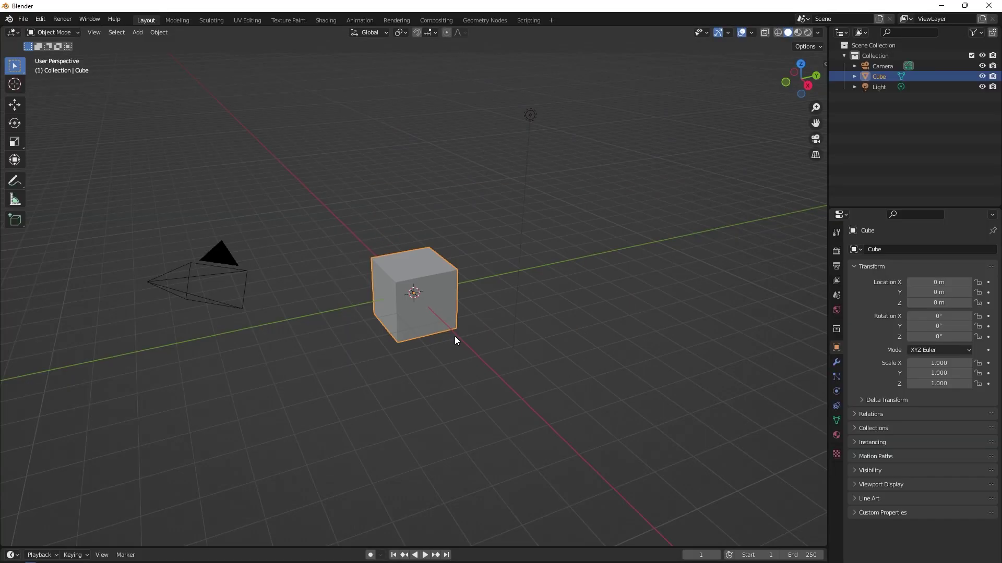
# Delete the default Cube, Light and Camera from the scene
pyautogui.press('x')
pyautogui.click(552, 116)
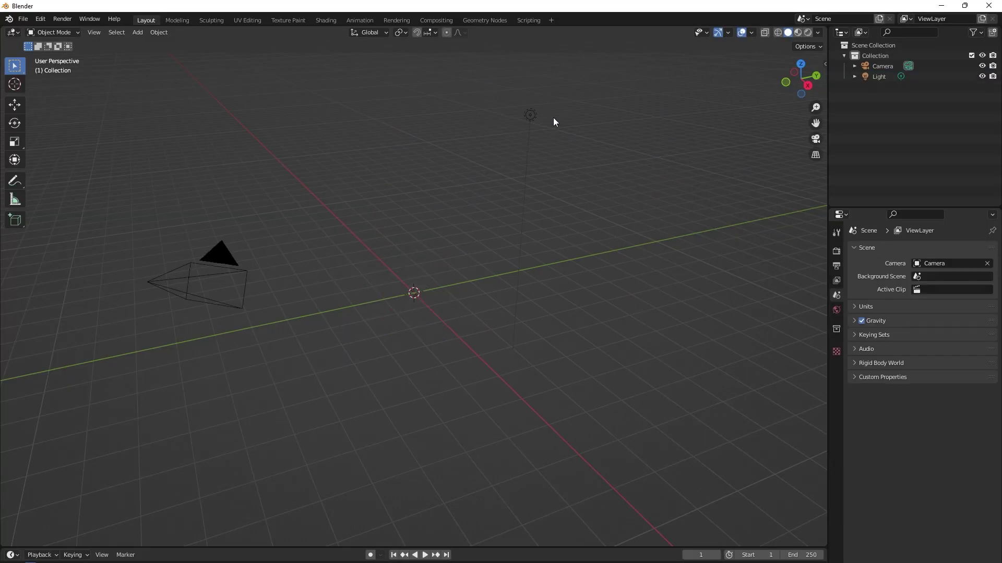
pyautogui.click(530, 114)
pyautogui.press('x')
pyautogui.click(530, 114)
pyautogui.click(209, 248)
pyautogui.press('x')
pyautogui.click(201, 256)
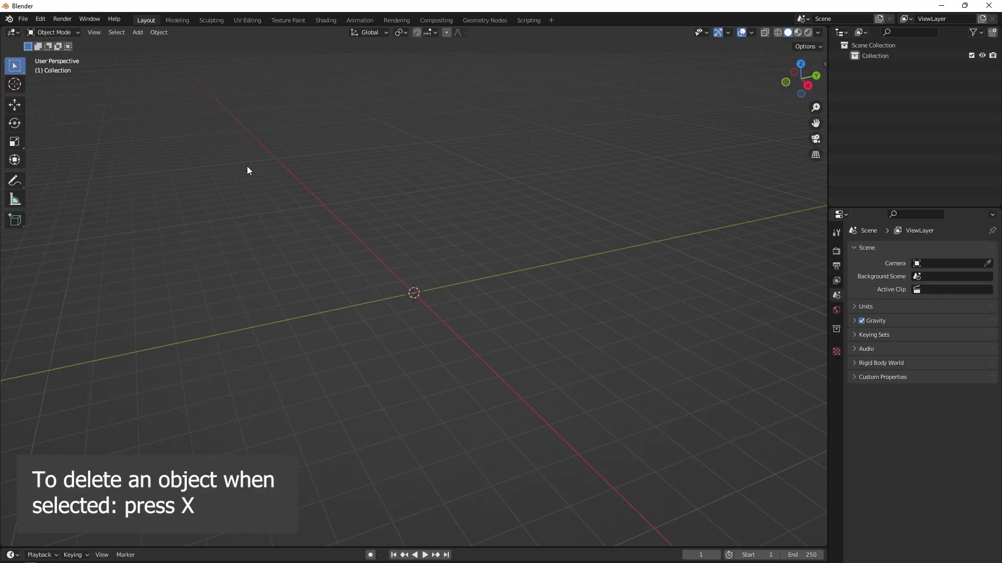
# Import texturedMesh.obj from airco_scan/MeshroomCache/Texturing as a Wavefront OBJ
pyautogui.click(23, 19)
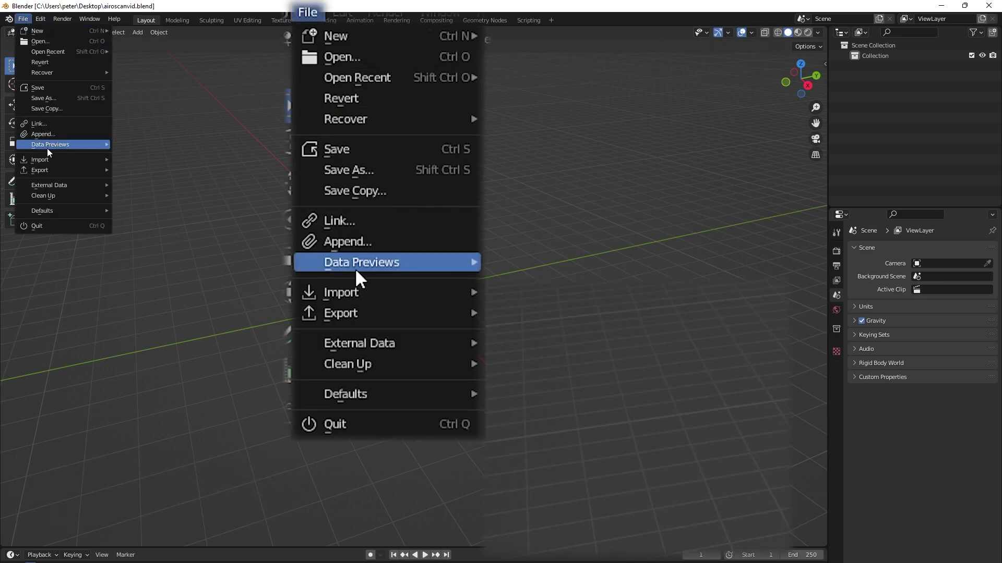
pyautogui.moveTo(48, 158)
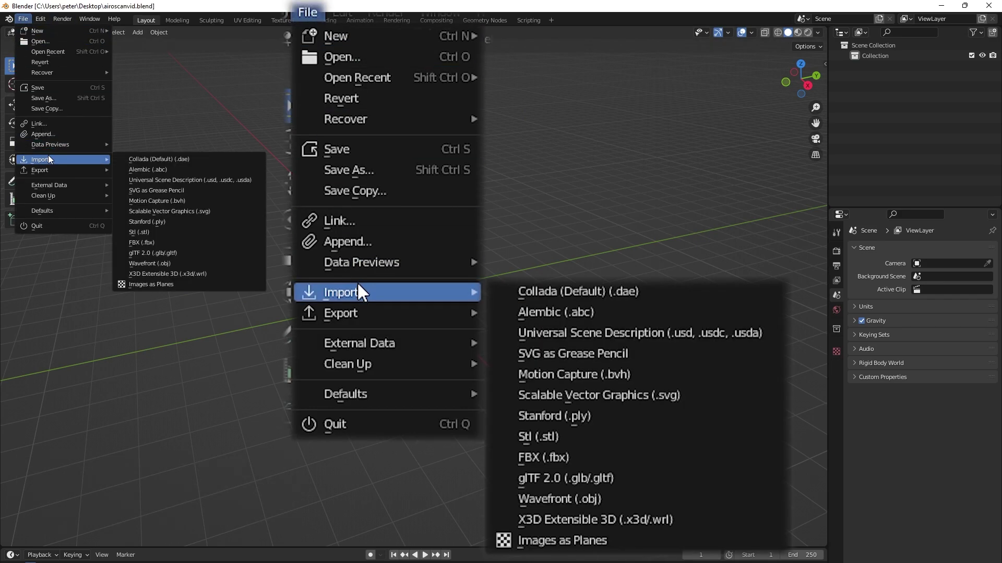
pyautogui.click(170, 259)
pyautogui.doubleClick(358, 178)
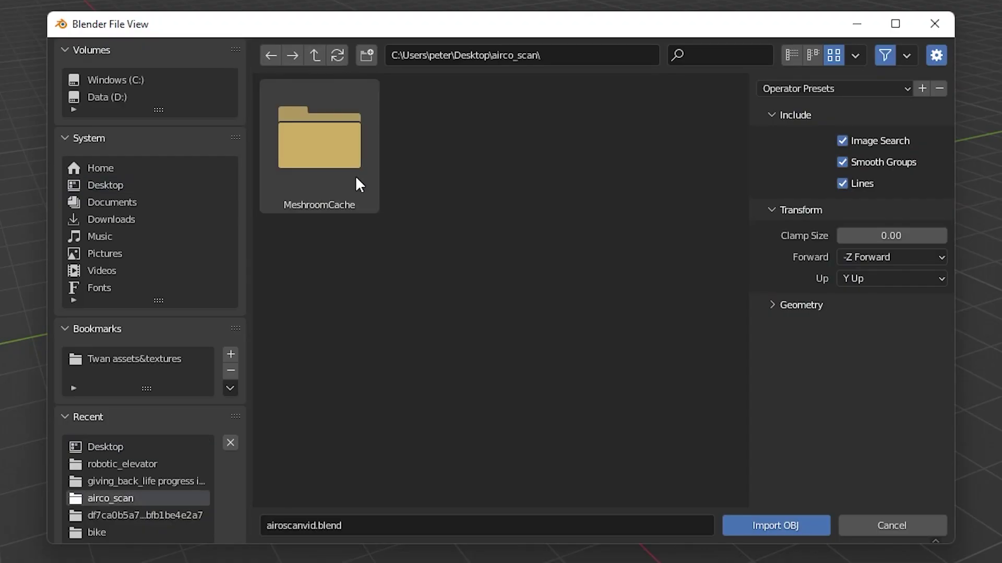
pyautogui.doubleClick(346, 148)
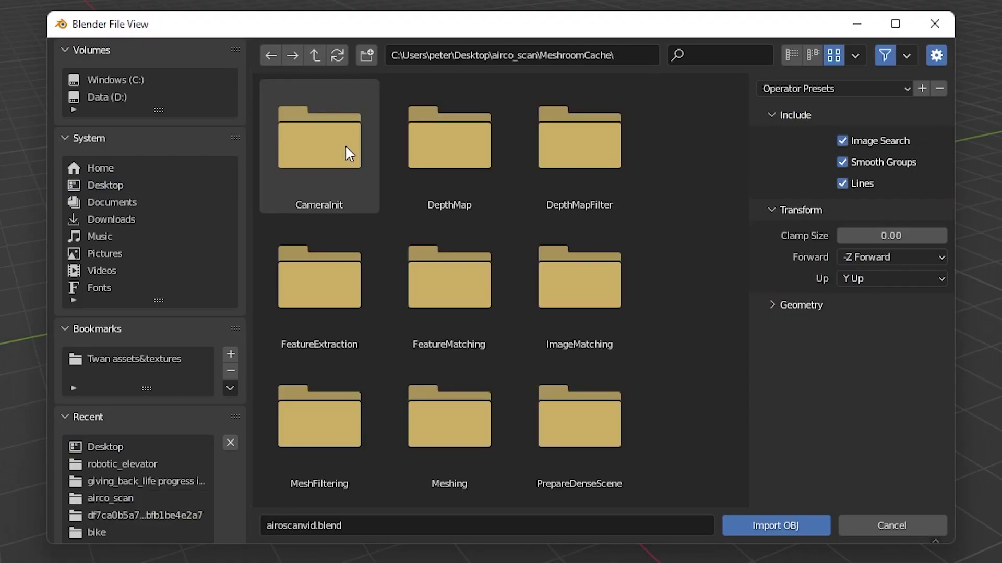
pyautogui.scroll(-2, 460, 312)
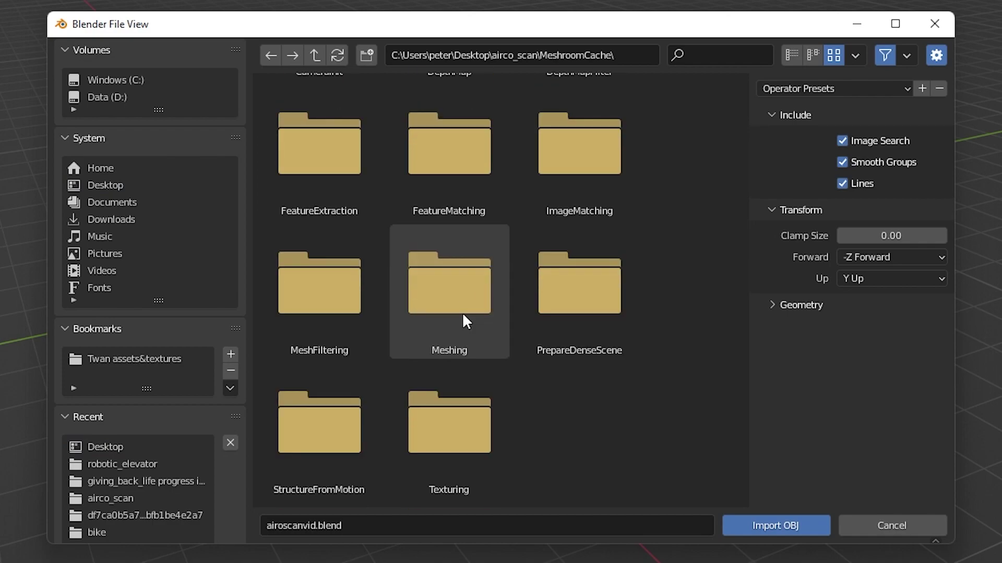
pyautogui.doubleClick(444, 446)
pyautogui.doubleClick(334, 168)
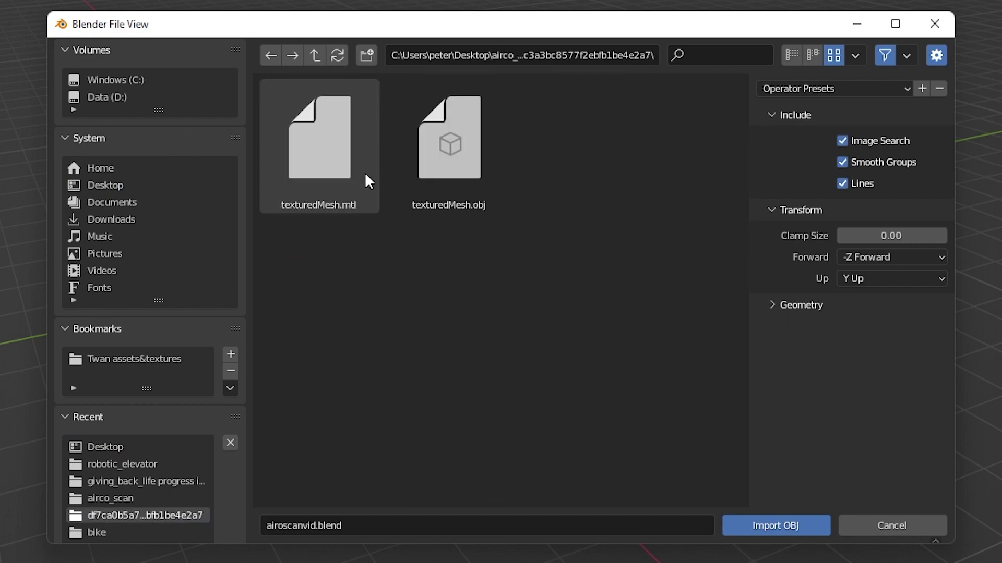
pyautogui.click(468, 187)
pyautogui.click(759, 524)
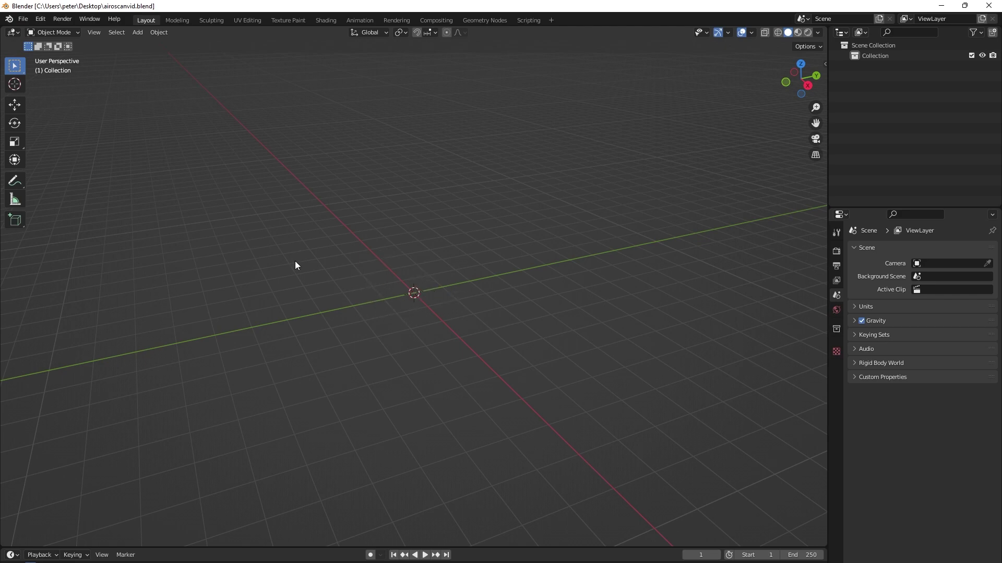
# Rotate the scan upright on X and turn it -43.77° around Z
pyautogui.click(537, 315)
pyautogui.moveTo(538, 315); pyautogui.dragTo(599, 276, button='middle')
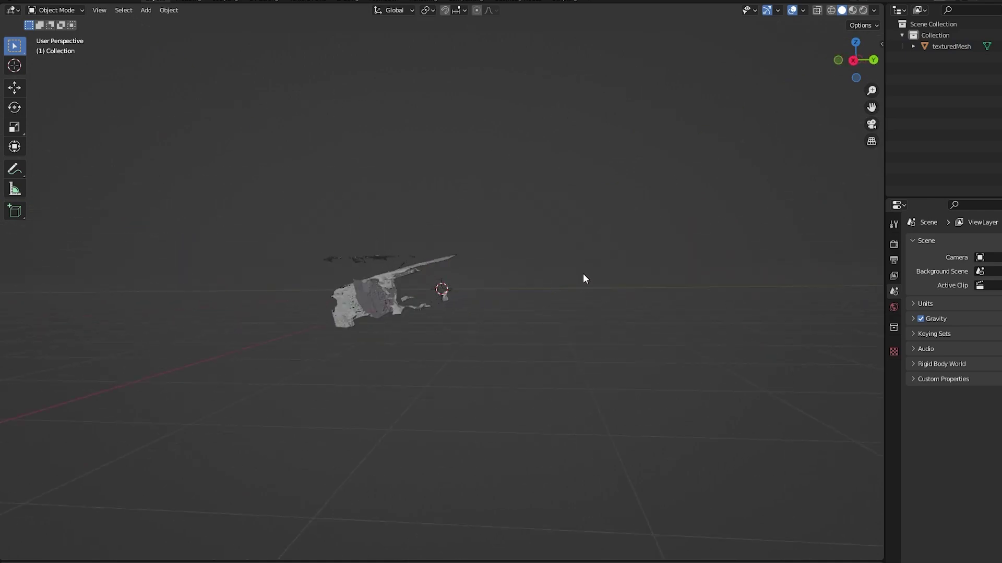
pyautogui.click(366, 300)
pyautogui.scroll(5, 399, 300)
pyautogui.click(15, 107)
pyautogui.moveTo(481, 242); pyautogui.dragTo(504, 344)
pyautogui.moveTo(503, 341); pyautogui.dragTo(772, 339, button='middle')
pyautogui.click(860, 61)
pyautogui.moveTo(426, 265); pyautogui.dragTo(401, 219)
pyautogui.scroll(-1, 422, 271)
# Move the scan so the AC unit sits at the world origin
pyautogui.click(15, 88)
pyautogui.moveTo(401, 284); pyautogui.dragTo(520, 257)
pyautogui.moveTo(531, 255); pyautogui.dragTo(540, 280, button='middle')
pyautogui.scroll(3, 517, 227)
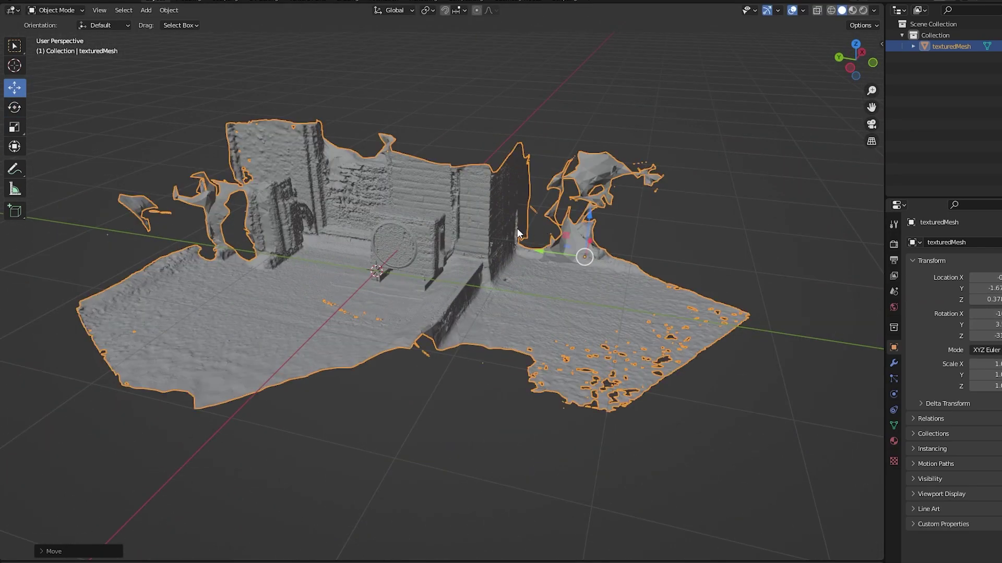
pyautogui.scroll(8, 459, 236)
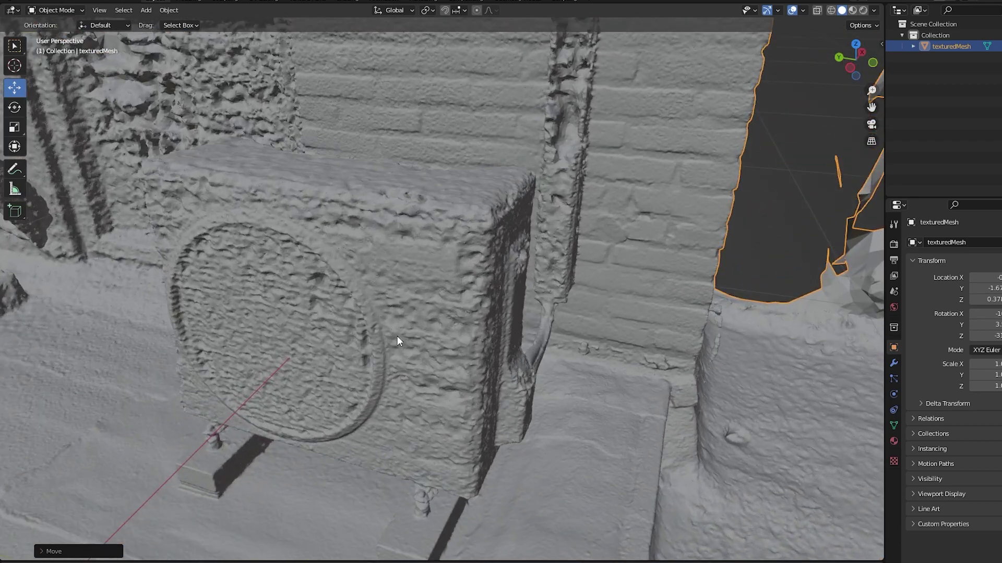
pyautogui.moveTo(397, 336); pyautogui.dragTo(375, 366, button='middle')
pyautogui.scroll(-3, 321, 371)
# Display the scan in Material Preview to show its photo texture
pyautogui.click(852, 9)
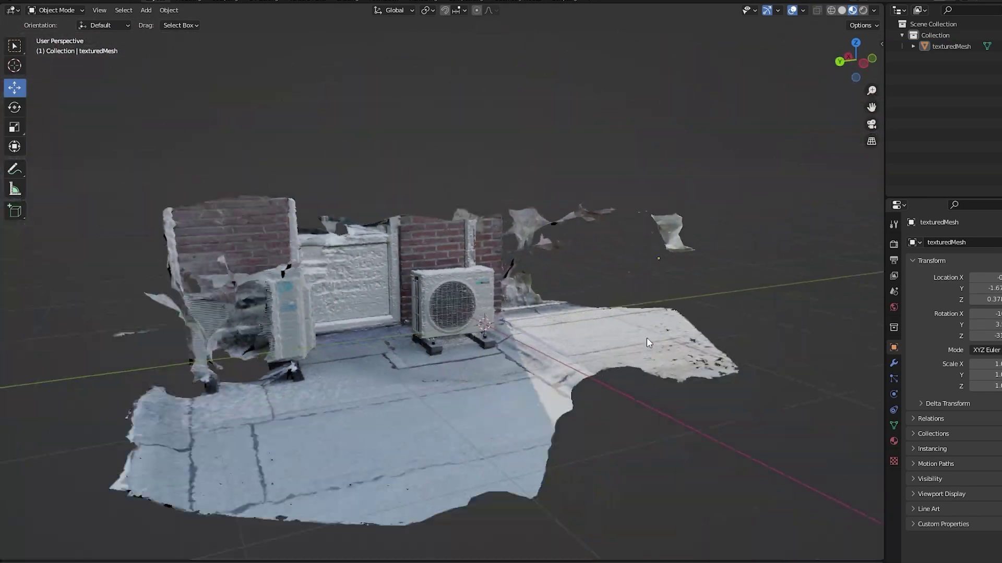
pyautogui.moveTo(646, 337); pyautogui.dragTo(313, 308, button='middle')
pyautogui.moveTo(589, 178)
pyautogui.mouseDown(button='middle')
pyautogui.moveTo(459, 199)
pyautogui.moveTo(735, 293)
pyautogui.mouseUp(button='middle')
pyautogui.scroll(4, 735, 292)
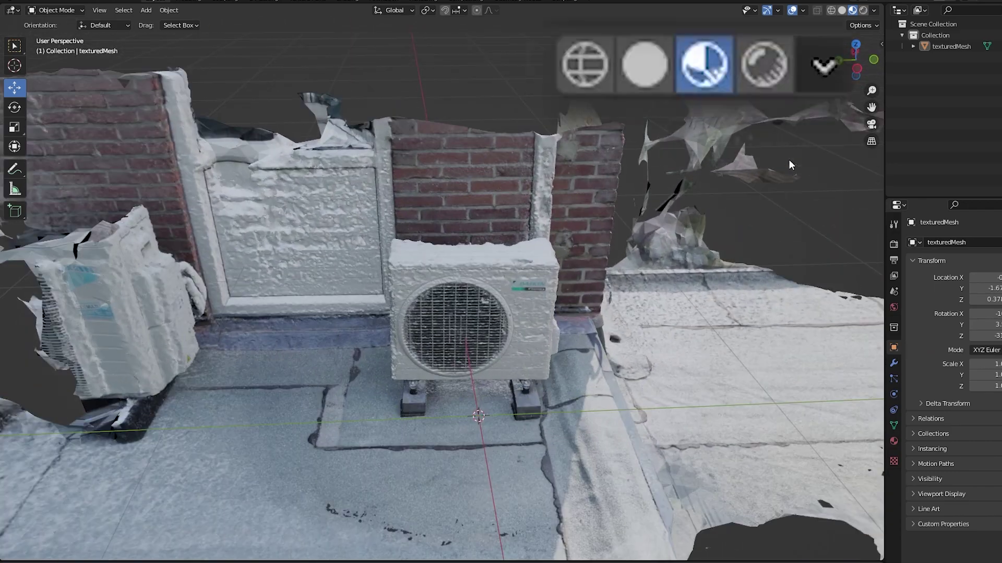
# Show the scan as wireframe and enter Edit Mode in top view
pyautogui.click(834, 14)
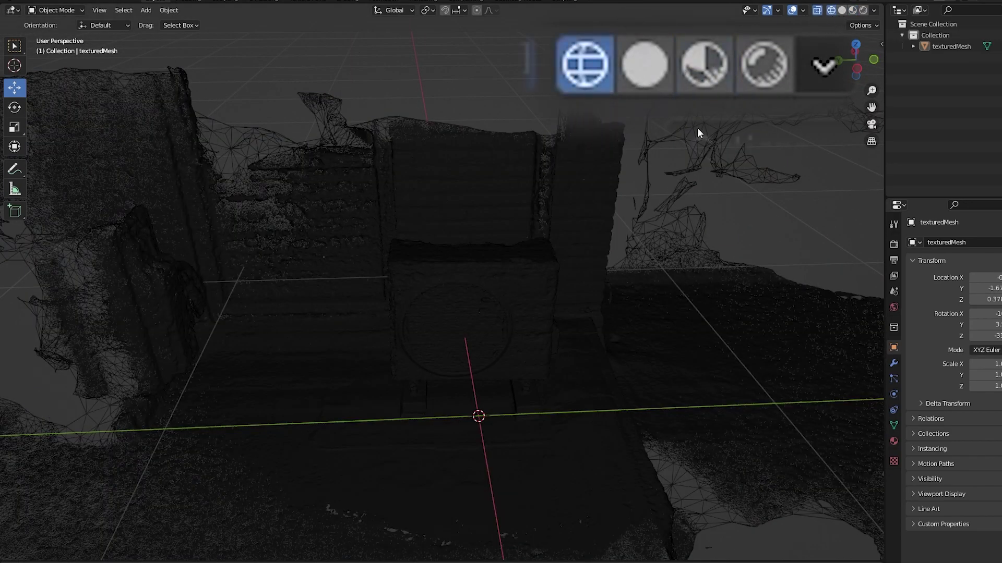
pyautogui.moveTo(635, 187)
pyautogui.mouseDown(button='middle')
pyautogui.moveTo(586, 214)
pyautogui.moveTo(555, 217)
pyautogui.mouseUp(button='middle')
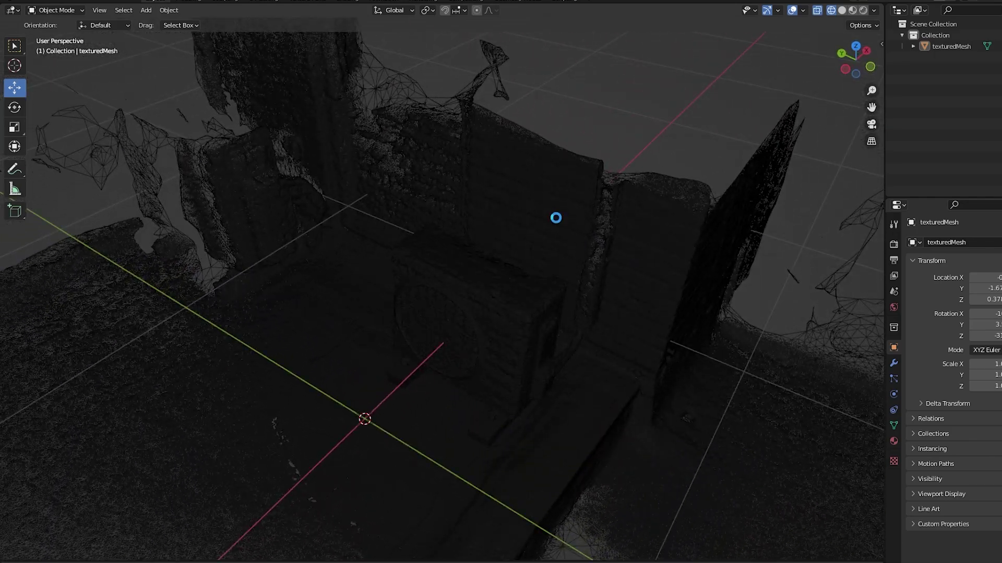
pyautogui.click(523, 218)
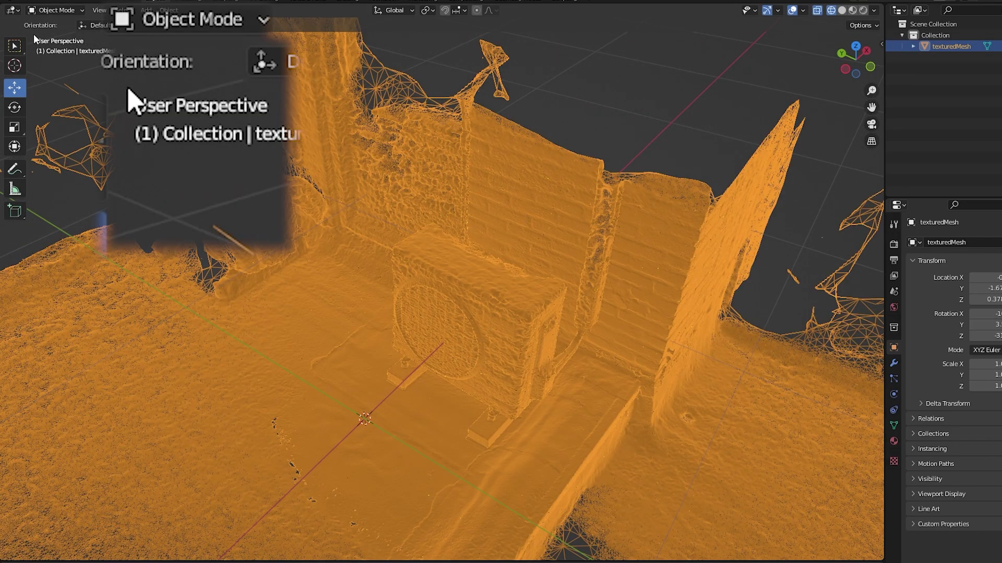
pyautogui.click(54, 10)
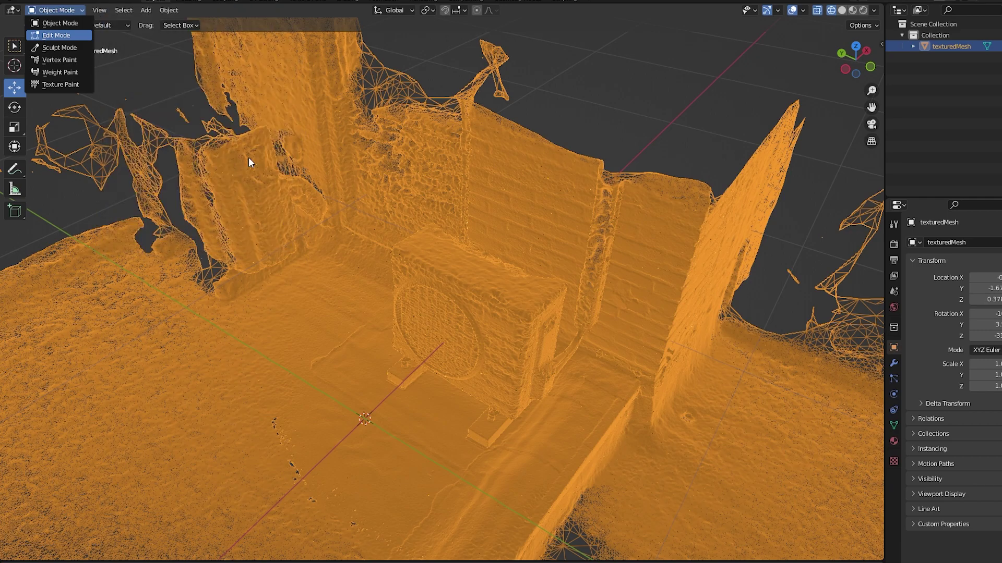
pyautogui.press('Tab')
pyautogui.scroll(-3, 498, 247)
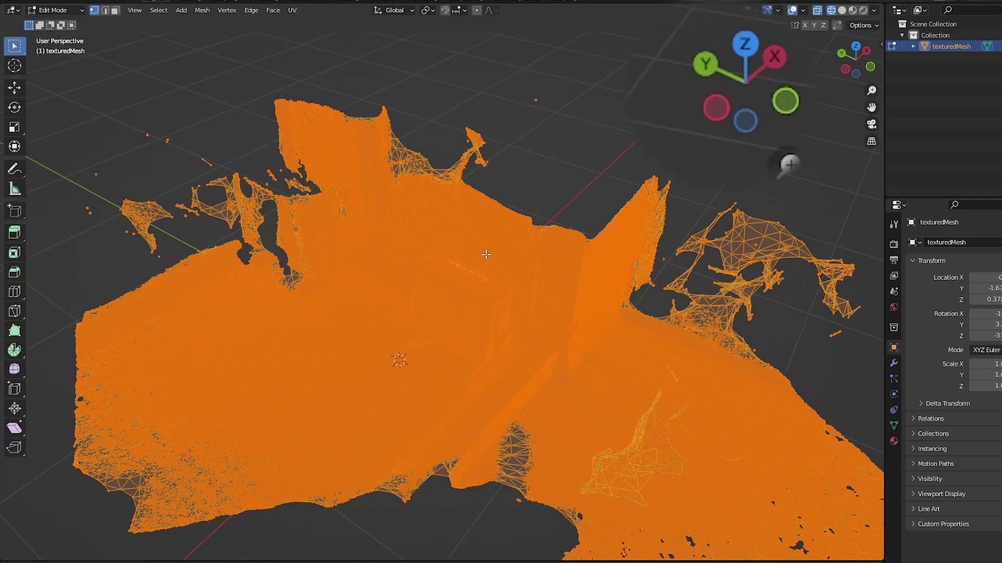
pyautogui.click(859, 46)
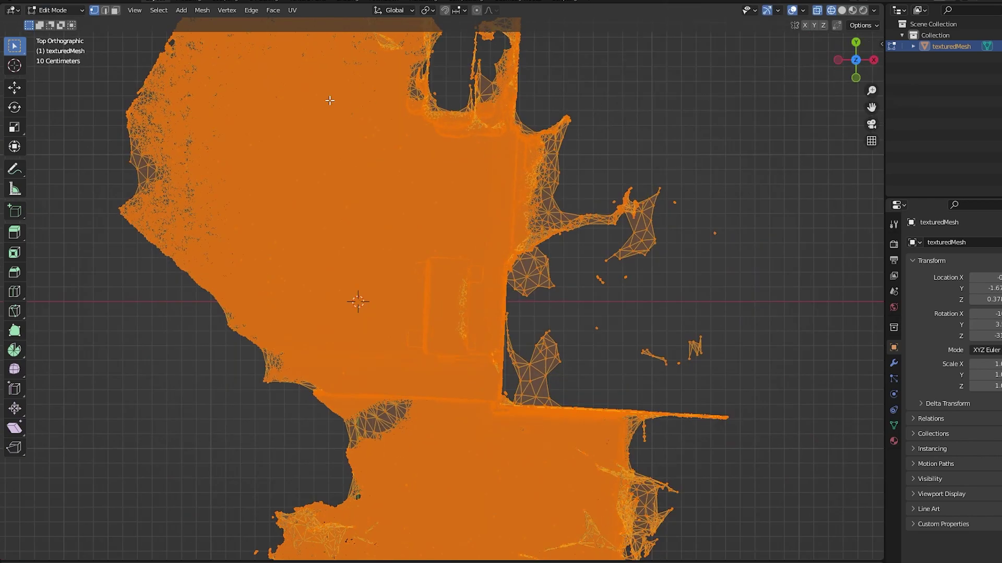
# Box-select the AC unit, invert the selection and delete the surrounding vertices
pyautogui.click(77, 95)
pyautogui.scroll(3, 351, 197)
pyautogui.moveTo(353, 199); pyautogui.dragTo(549, 447)
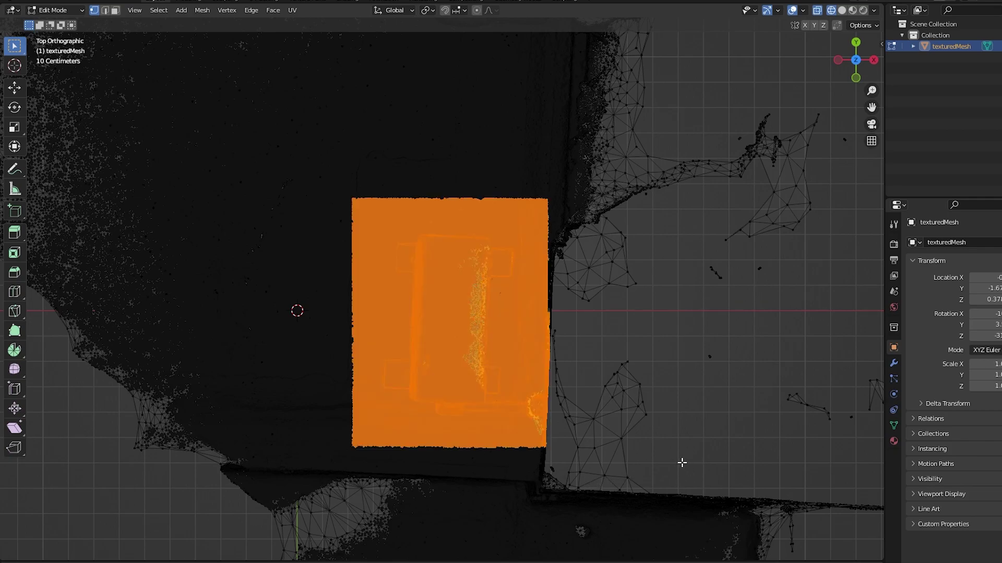
pyautogui.hotkey('ctrl', 'i')
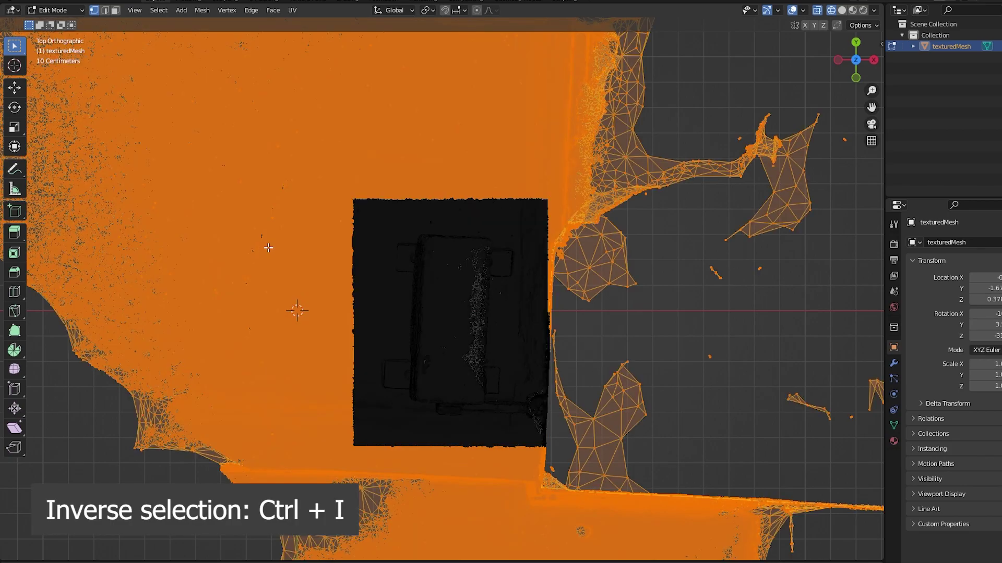
pyautogui.scroll(-5, 271, 261)
pyautogui.press('x')
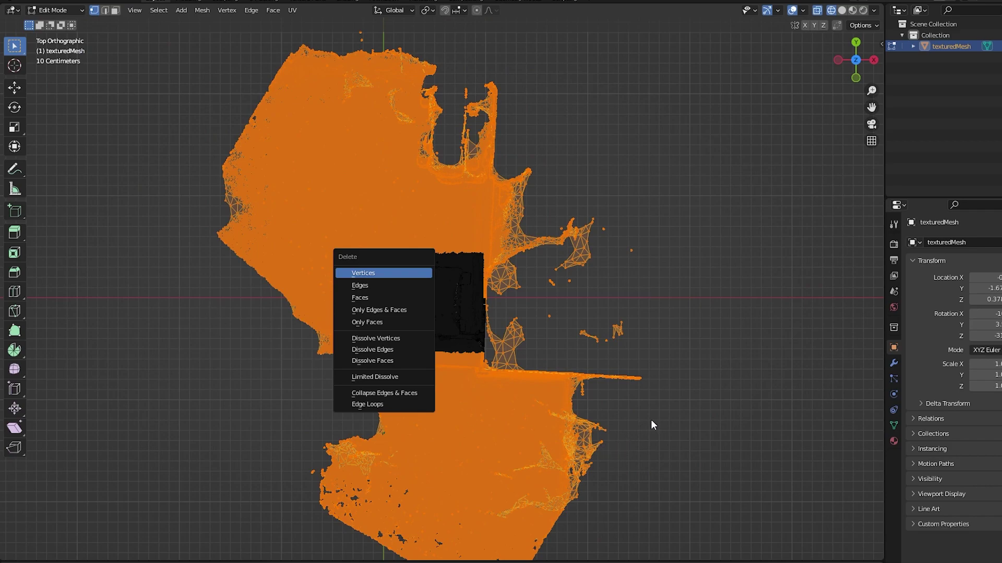
pyautogui.press('Return')
# Select the floor geometry beneath the unit
pyautogui.moveTo(700, 429); pyautogui.dragTo(815, 312, button='middle')
pyautogui.scroll(7, 522, 329)
pyautogui.moveTo(501, 323); pyautogui.dragTo(488, 371, button='middle')
pyautogui.keyDown('shift'); pyautogui.moveTo(504, 438); pyautogui.dragTo(649, 360, button='middle'); pyautogui.keyUp('shift')
pyautogui.moveTo(657, 357); pyautogui.dragTo(672, 329, button='middle')
pyautogui.scroll(5, 635, 349)
pyautogui.moveTo(628, 365); pyautogui.dragTo(608, 499, button='middle')
pyautogui.moveTo(324, 244); pyautogui.dragTo(625, 559)
pyautogui.moveTo(625, 558); pyautogui.dragTo(288, 245, button='middle')
# Add the remaining floor patches to the selection and delete those vertices
pyautogui.keyDown('shift'); pyautogui.moveTo(125, 189); pyautogui.dragTo(855, 415); pyautogui.keyUp('shift')
pyautogui.moveTo(740, 405); pyautogui.dragTo(388, 314, button='middle')
pyautogui.keyDown('shift'); pyautogui.moveTo(373, 283); pyautogui.dragTo(738, 434); pyautogui.keyUp('shift')
pyautogui.moveTo(738, 434); pyautogui.dragTo(554, 369, button='middle')
pyautogui.moveTo(233, 292); pyautogui.dragTo(390, 431)
pyautogui.moveTo(389, 431); pyautogui.dragTo(525, 367, button='middle')
pyautogui.press('x')
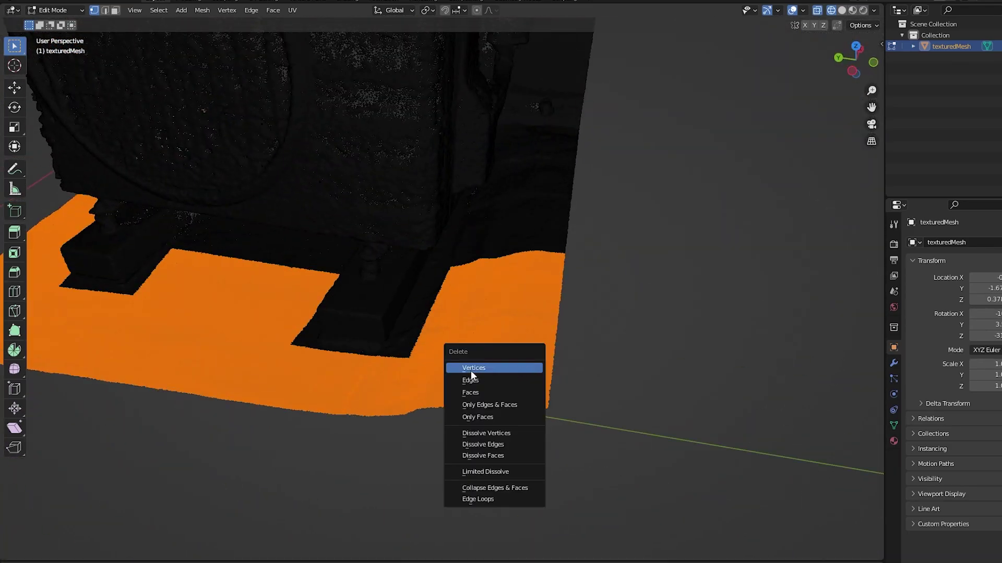
pyautogui.press('Return')
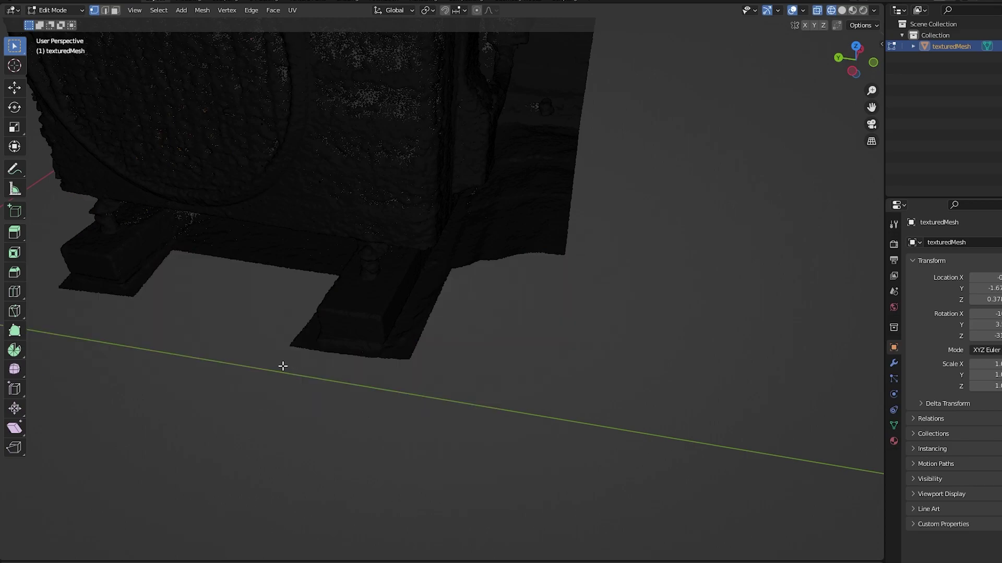
pyautogui.moveTo(638, 281); pyautogui.dragTo(356, 257, button='middle')
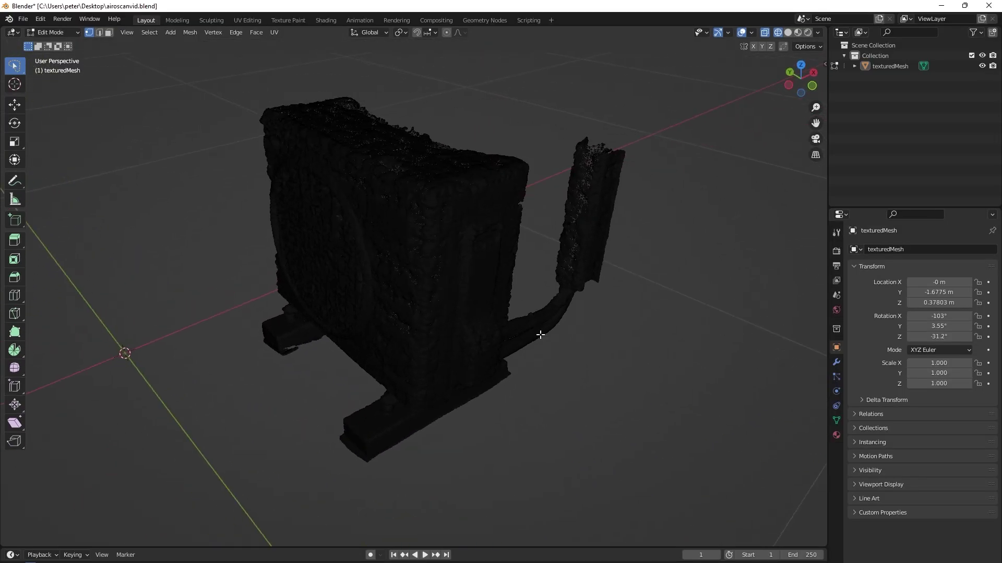
# Enter Sculpt Mode with solid shading, viewing the unit's right side
pyautogui.click(52, 32)
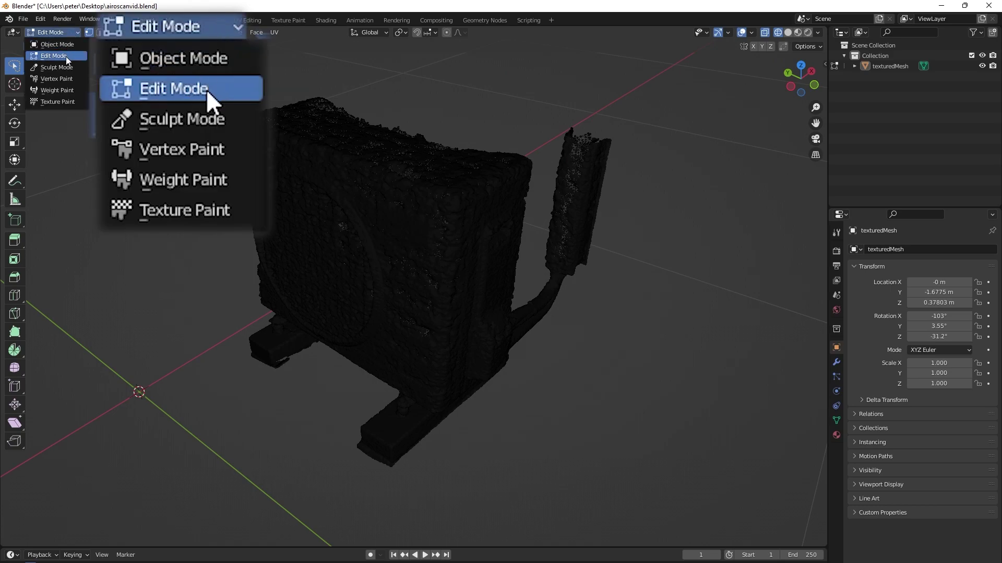
pyautogui.click(56, 67)
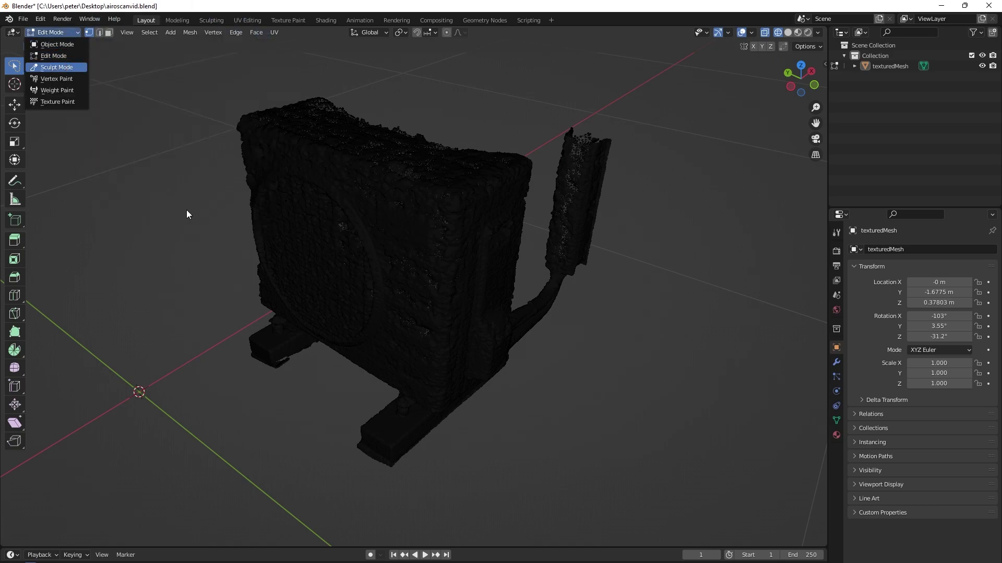
pyautogui.click(789, 32)
pyautogui.moveTo(316, 325); pyautogui.dragTo(406, 310, button='middle')
pyautogui.scroll(4, 406, 310)
pyautogui.moveTo(459, 253); pyautogui.dragTo(399, 358, button='middle')
pyautogui.scroll(-2, 398, 358)
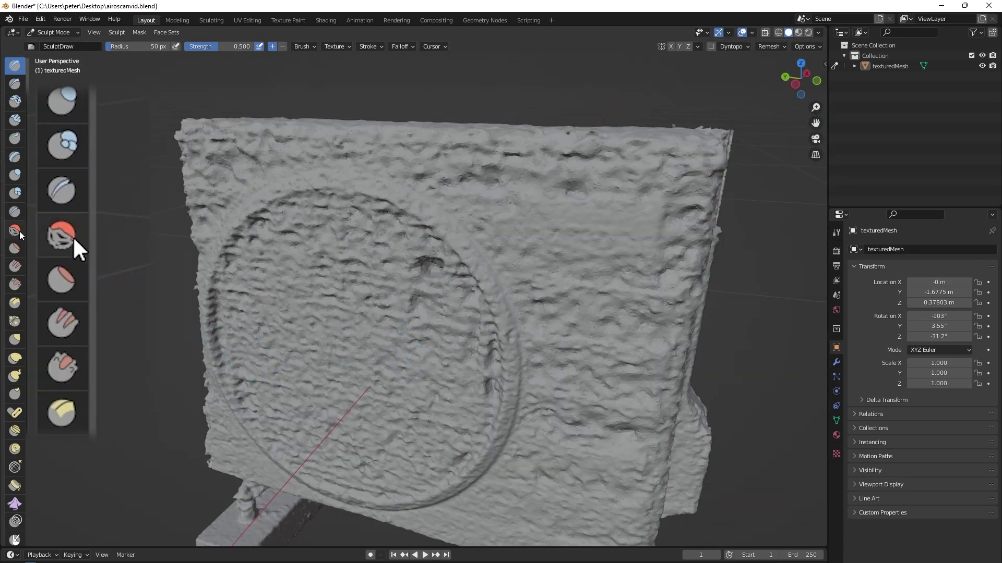
# Smooth the surface around the fan circle with the Smooth brush
pyautogui.click(19, 231)
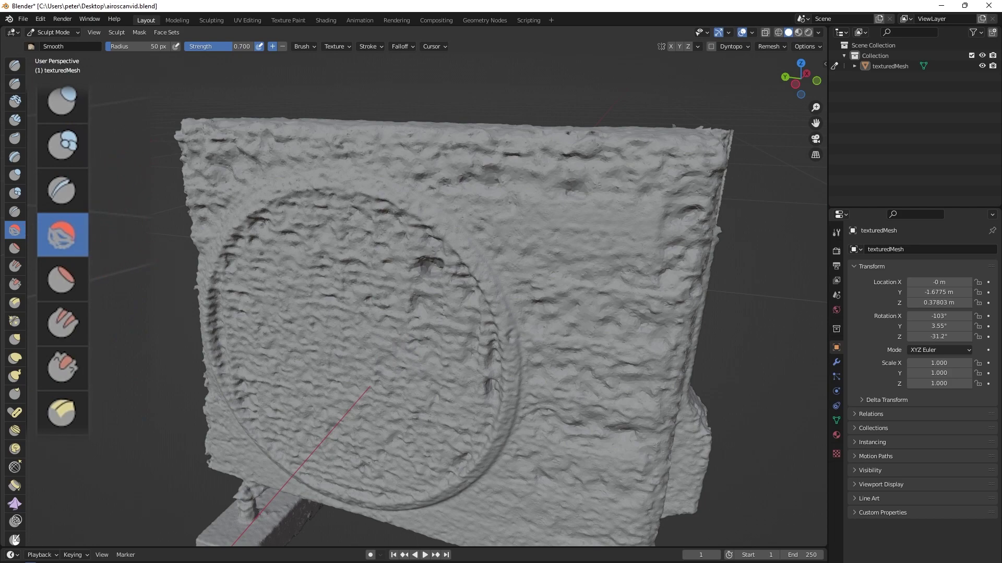
pyautogui.scroll(-2, 306, 167)
pyautogui.scroll(-2, 306, 167)
pyautogui.moveTo(448, 280)
pyautogui.mouseDown()
pyautogui.moveTo(472, 266)
pyautogui.moveTo(453, 284)
pyautogui.moveTo(457, 357)
pyautogui.moveTo(501, 292)
pyautogui.moveTo(376, 281)
pyautogui.moveTo(339, 266)
pyautogui.moveTo(412, 240)
pyautogui.mouseUp()
# Smooth the fan face's upper-left edge, corner and top front edge
pyautogui.moveTo(366, 321); pyautogui.dragTo(375, 279, button='middle')
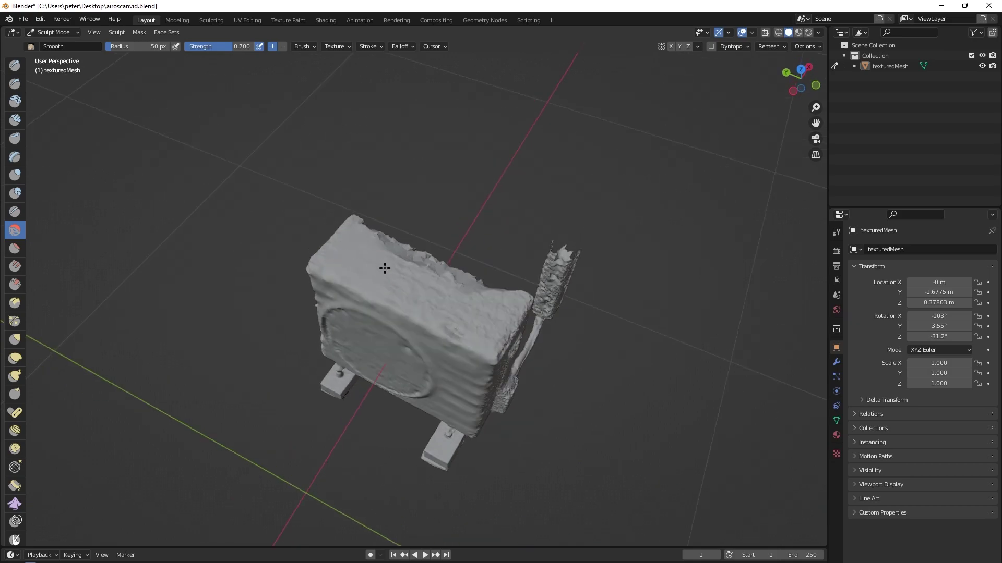
pyautogui.moveTo(470, 329); pyautogui.dragTo(447, 145, button='middle')
pyautogui.moveTo(458, 396)
pyautogui.mouseDown(button='middle')
pyautogui.moveTo(452, 320)
pyautogui.moveTo(409, 235)
pyautogui.mouseUp(button='middle')
pyautogui.scroll(4, 409, 235)
pyautogui.moveTo(439, 256)
pyautogui.mouseDown()
pyautogui.moveTo(445, 339)
pyautogui.moveTo(417, 155)
pyautogui.moveTo(432, 129)
pyautogui.mouseUp()
pyautogui.scroll(-4, 504, 280)
pyautogui.moveTo(504, 281)
pyautogui.mouseDown(button='middle')
pyautogui.moveTo(477, 302)
pyautogui.moveTo(602, 292)
pyautogui.mouseUp(button='middle')
pyautogui.moveTo(601, 292); pyautogui.dragTo(656, 285)
# Inspect the smoothed mesh from several sides and start switching back to Object Mode
pyautogui.moveTo(655, 285); pyautogui.dragTo(393, 298, button='middle')
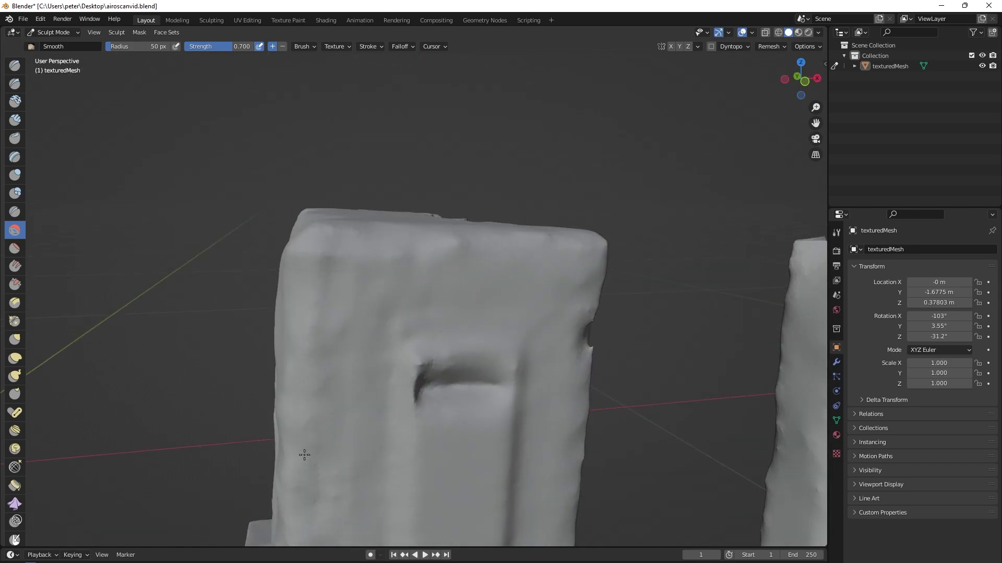
pyautogui.scroll(-6, 470, 259)
pyautogui.moveTo(470, 259); pyautogui.dragTo(594, 257, button='middle')
pyautogui.scroll(4, 470, 259)
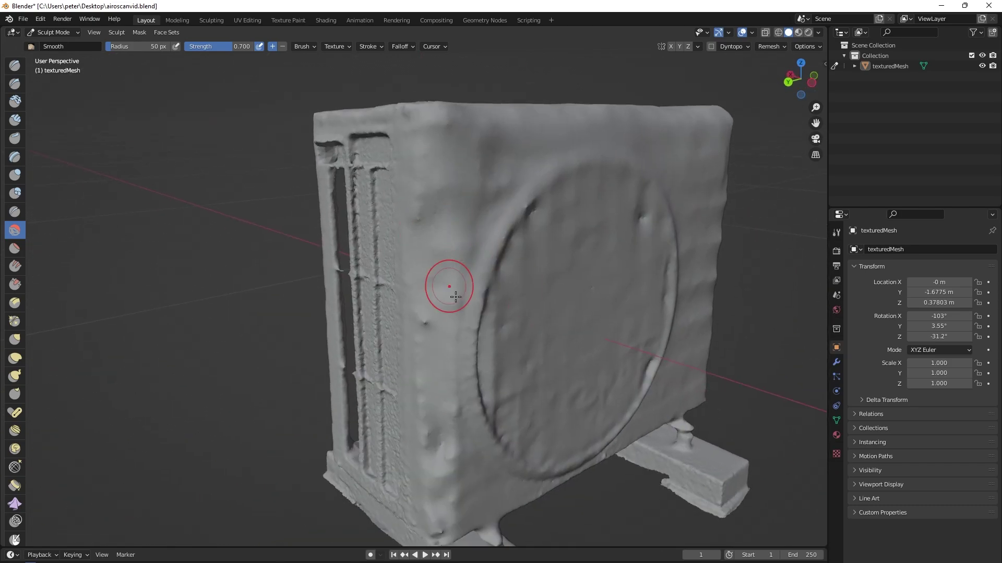
pyautogui.scroll(4, 371, 317)
pyautogui.moveTo(473, 324); pyautogui.dragTo(417, 305, button='middle')
pyautogui.scroll(-5, 371, 318)
pyautogui.scroll(-4, 446, 304)
pyautogui.scroll(3, 446, 304)
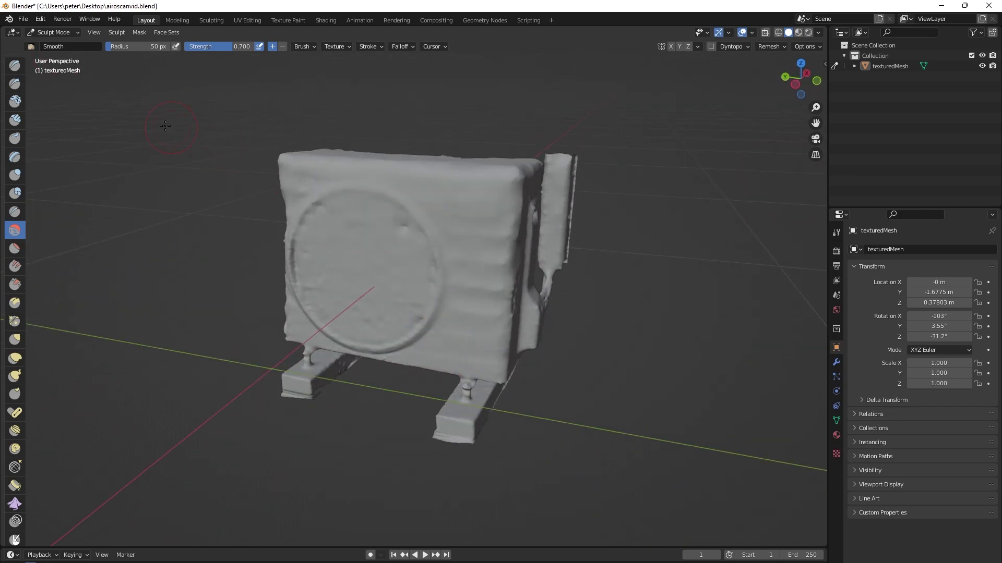
pyautogui.click(73, 32)
# Return to Object Mode, select the scan and choose Wavefront OBJ export
pyautogui.click(79, 44)
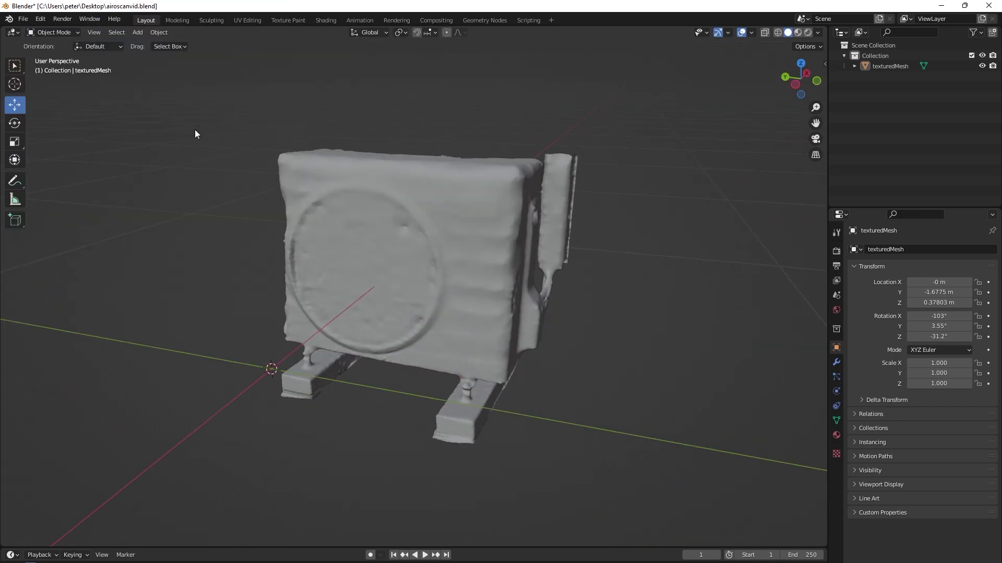
pyautogui.click(302, 180)
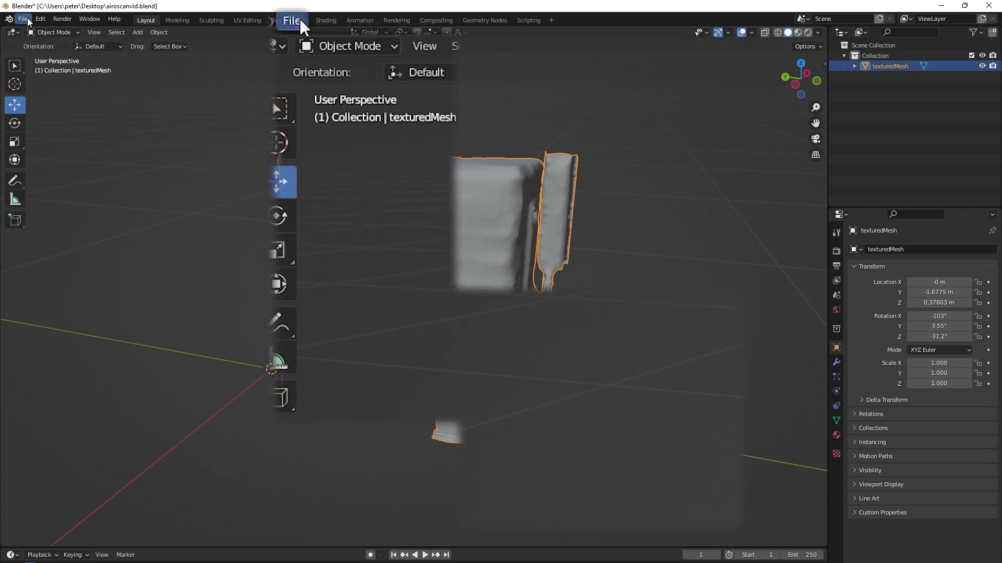
pyautogui.click(23, 19)
pyautogui.moveTo(69, 167)
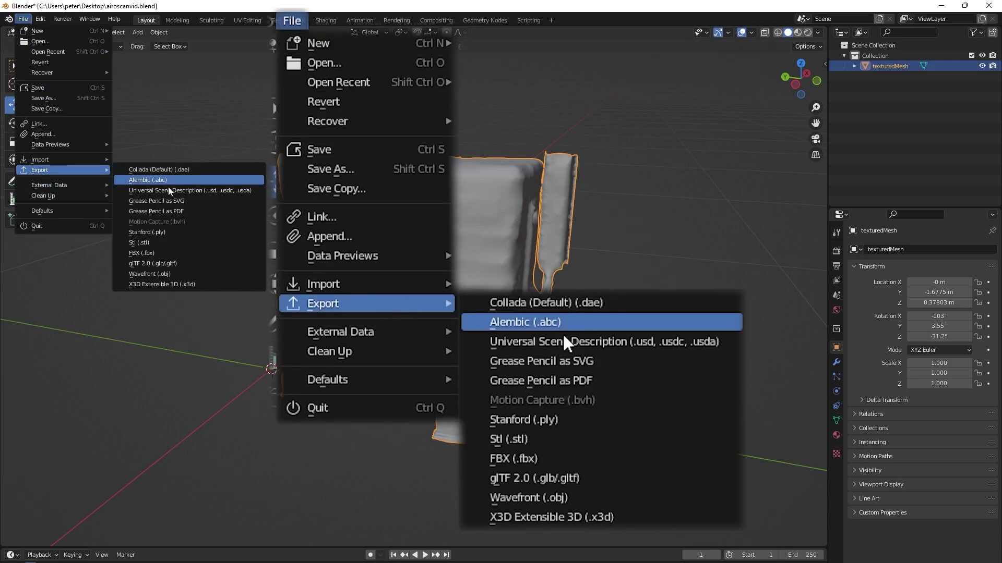
pyautogui.click(177, 272)
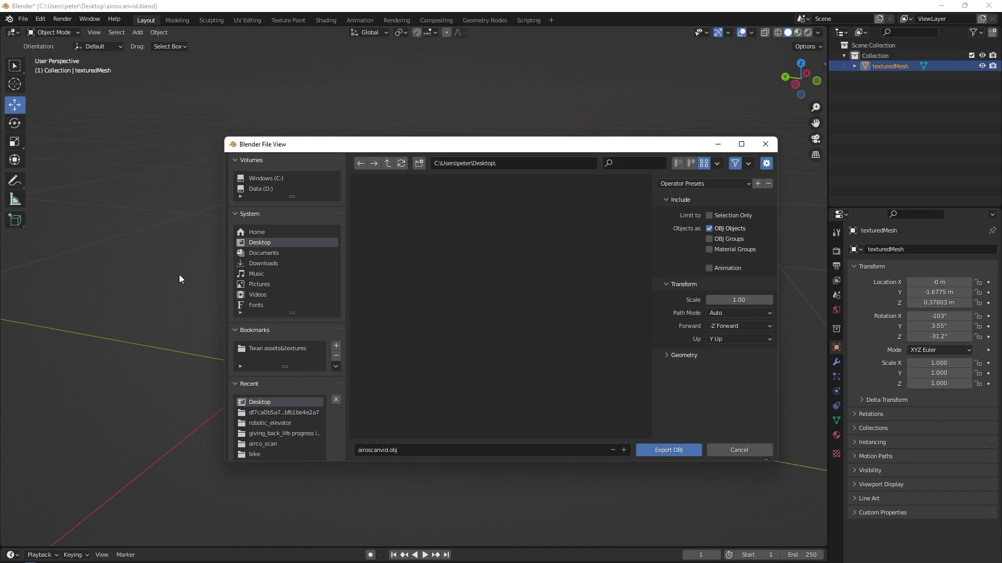
# Export the scan as airoscanvid.obj to the Desktop, then launch Instant Meshes
pyautogui.click(381, 451)
pyautogui.click(383, 450)
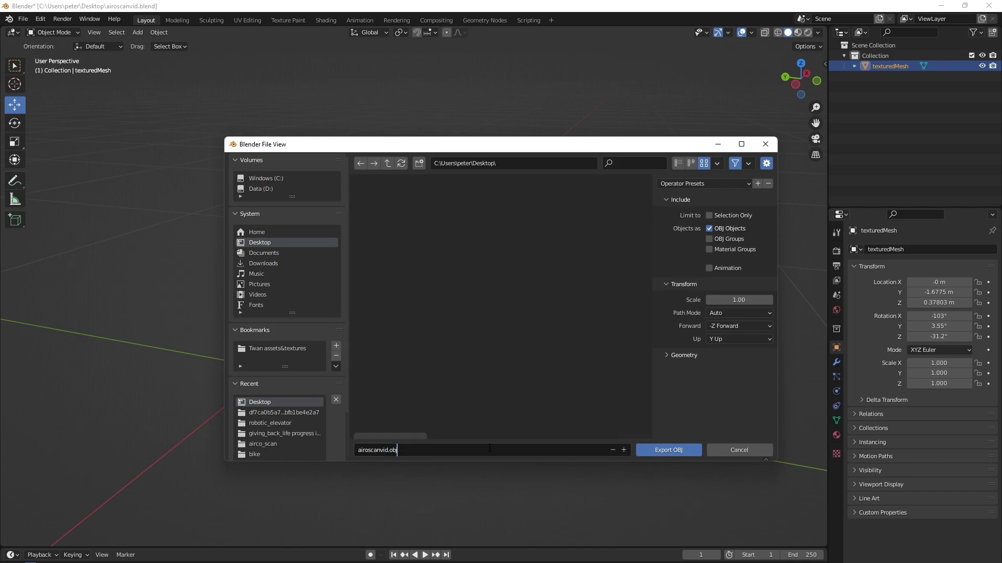
pyautogui.click(673, 452)
pyautogui.click(673, 452)
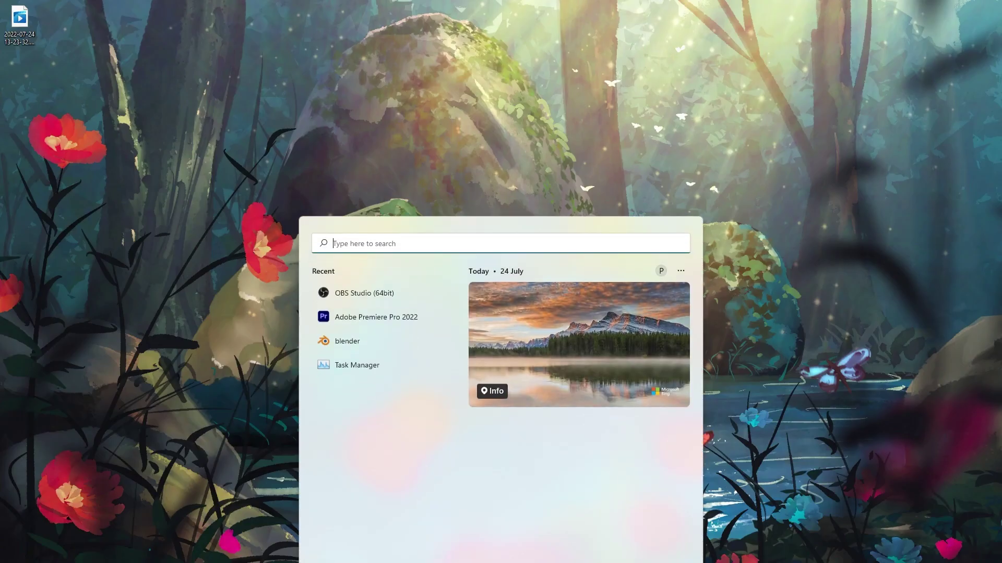
pyautogui.write('instant mesh')
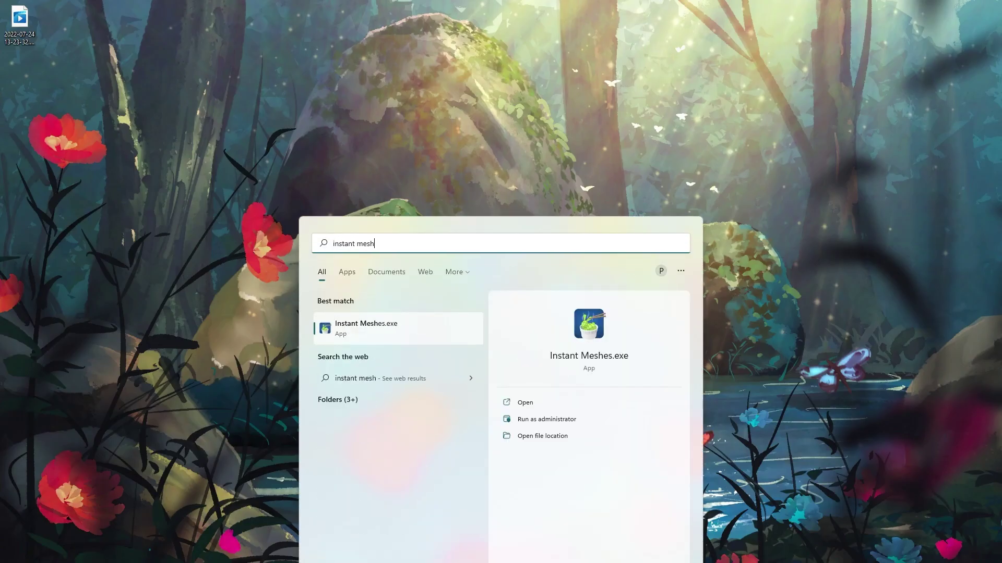
pyautogui.press('Return')
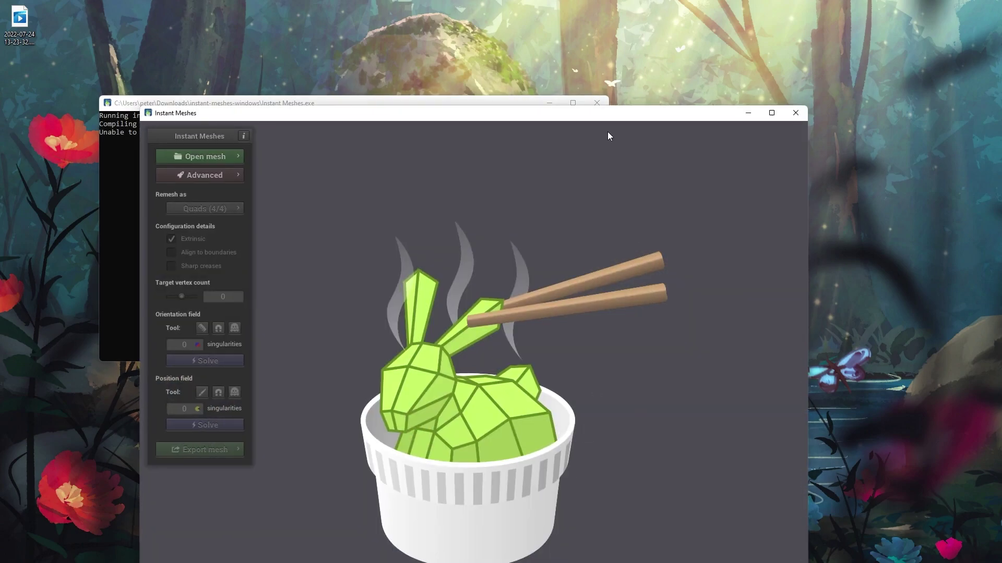
# Load the exported scan into Instant Meshes and turn its fan side forward
pyautogui.moveTo(601, 118); pyautogui.dragTo(656, 48)
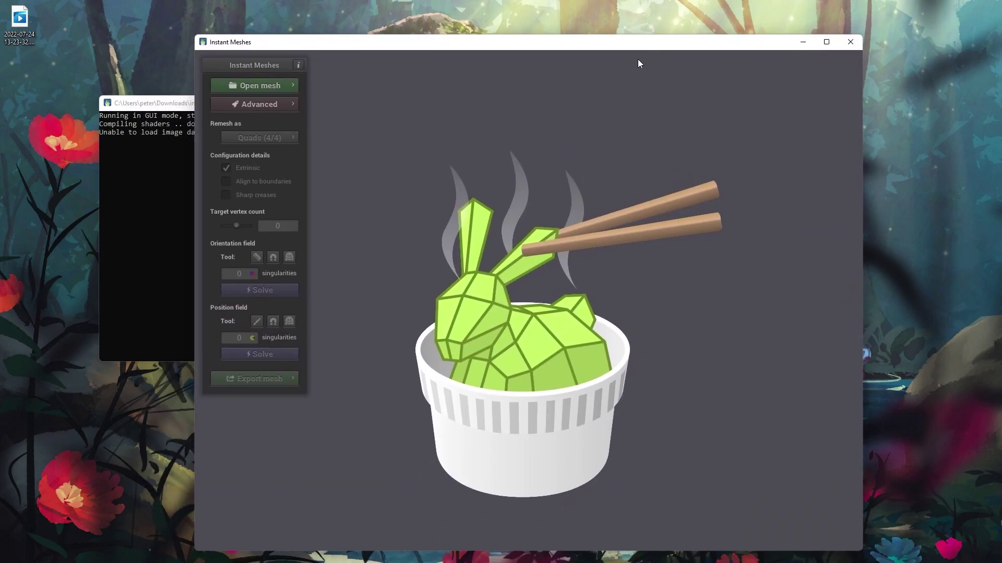
pyautogui.click(264, 83)
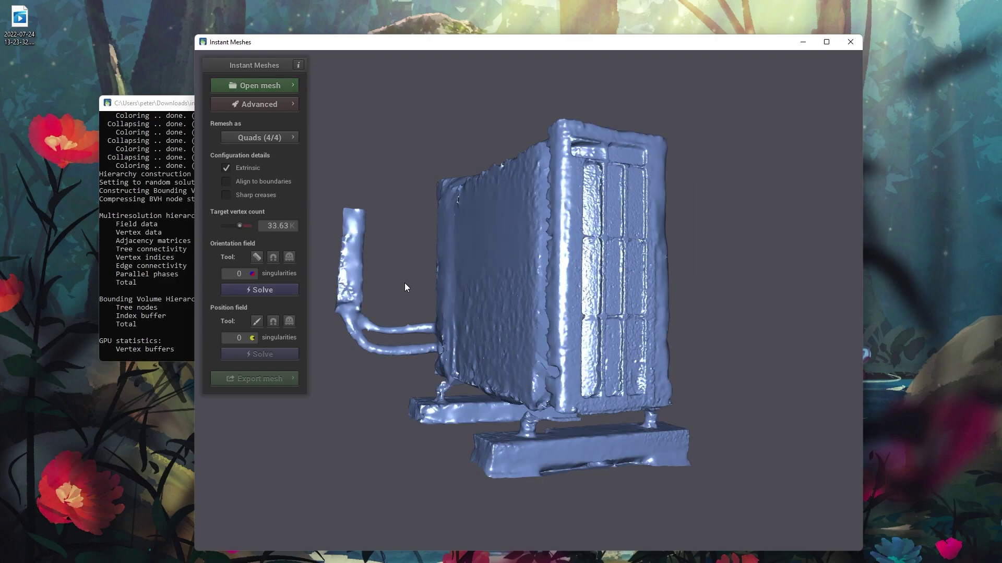
pyautogui.moveTo(708, 311); pyautogui.dragTo(755, 168)
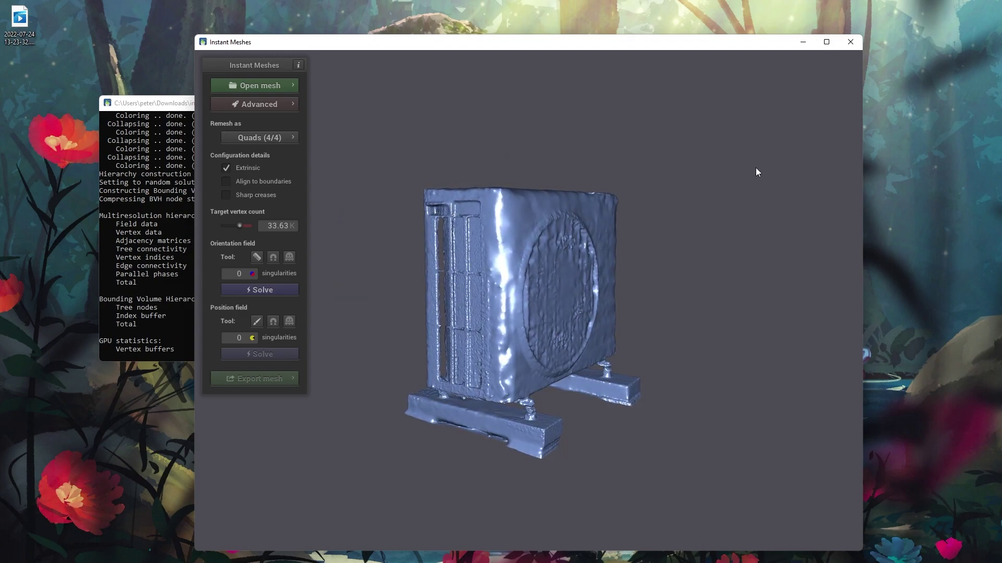
# Remesh as triangles with a 10.42K target vertex count, solving orientation and position fields
pyautogui.click(268, 135)
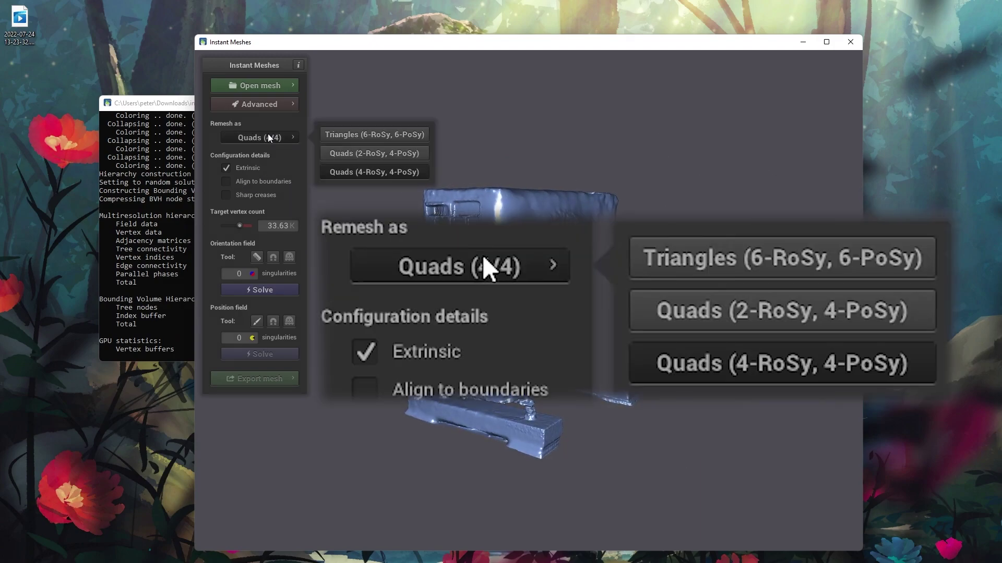
pyautogui.click(356, 134)
pyautogui.moveTo(234, 225); pyautogui.dragTo(236, 225)
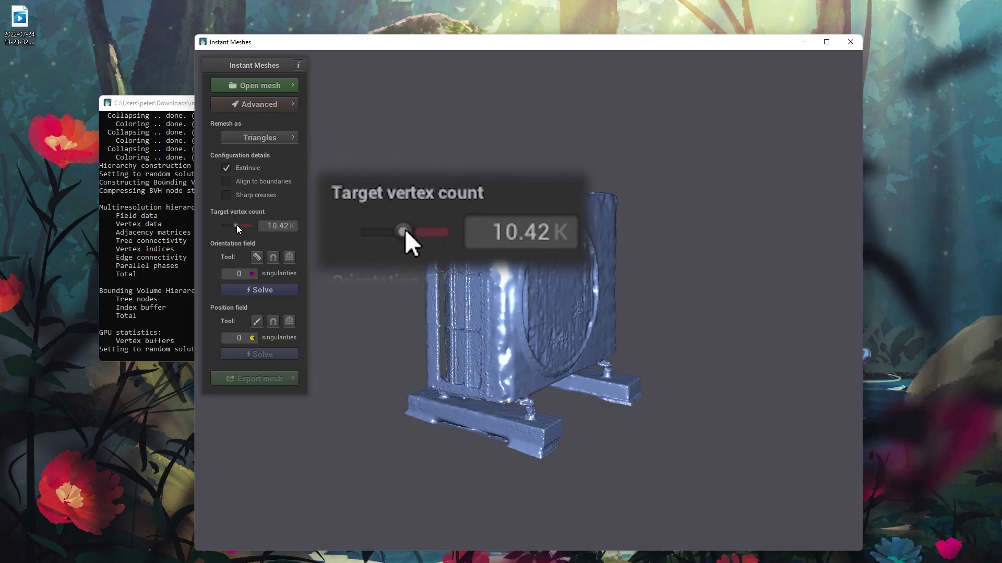
pyautogui.click(259, 290)
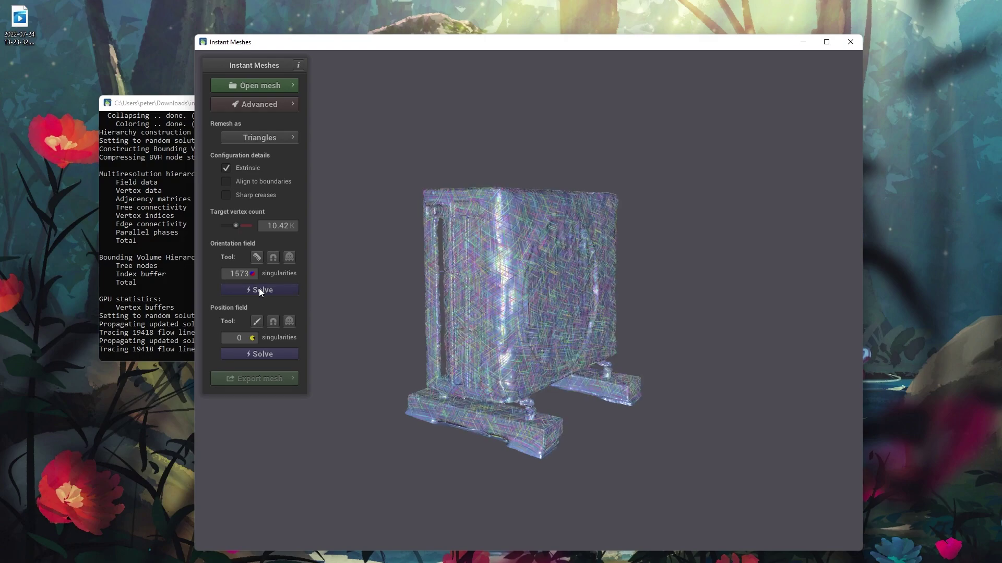
pyautogui.click(267, 353)
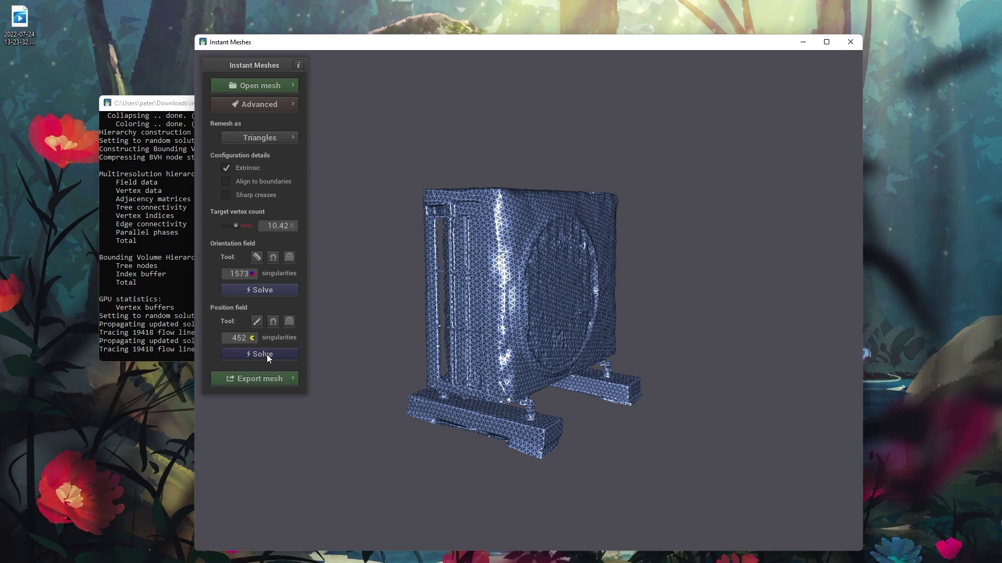
# Extract the triangle remesh and orbit around it to inspect the result
pyautogui.click(287, 379)
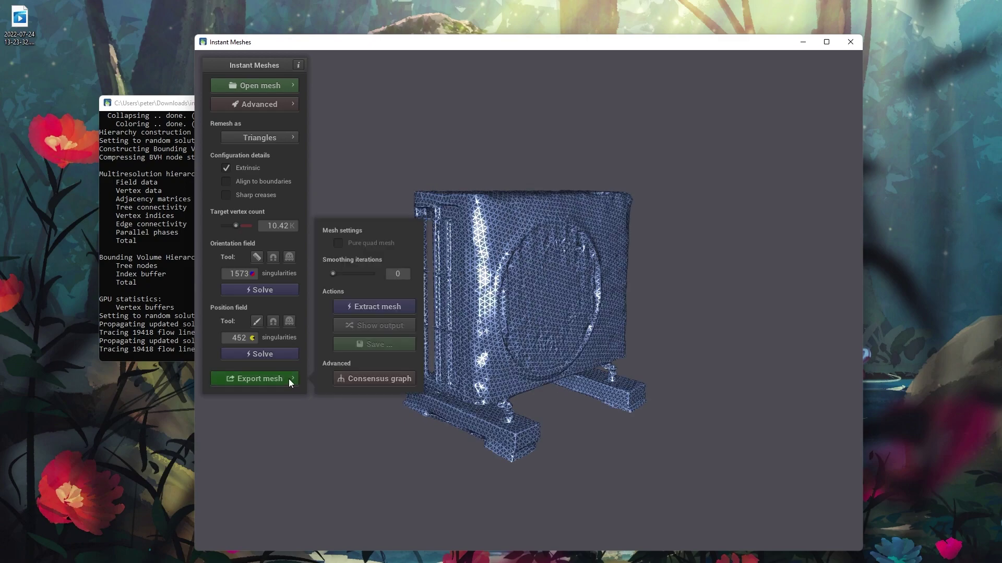
pyautogui.click(372, 309)
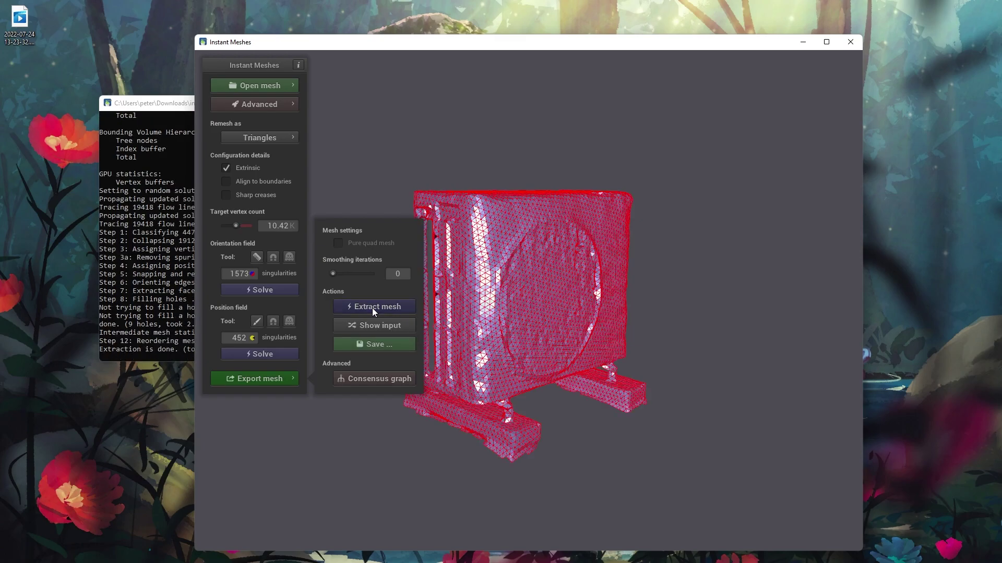
pyautogui.moveTo(753, 309); pyautogui.dragTo(498, 318)
# Save the Instant Meshes remesh as instantmesh.obj, selecting the .obj extension in the name
pyautogui.click(399, 344)
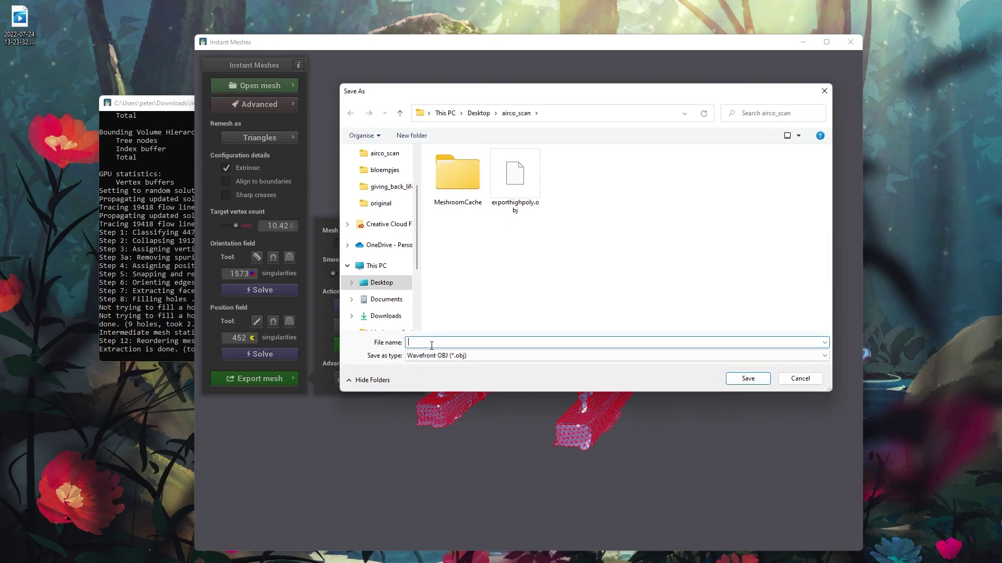
pyautogui.write('ins')
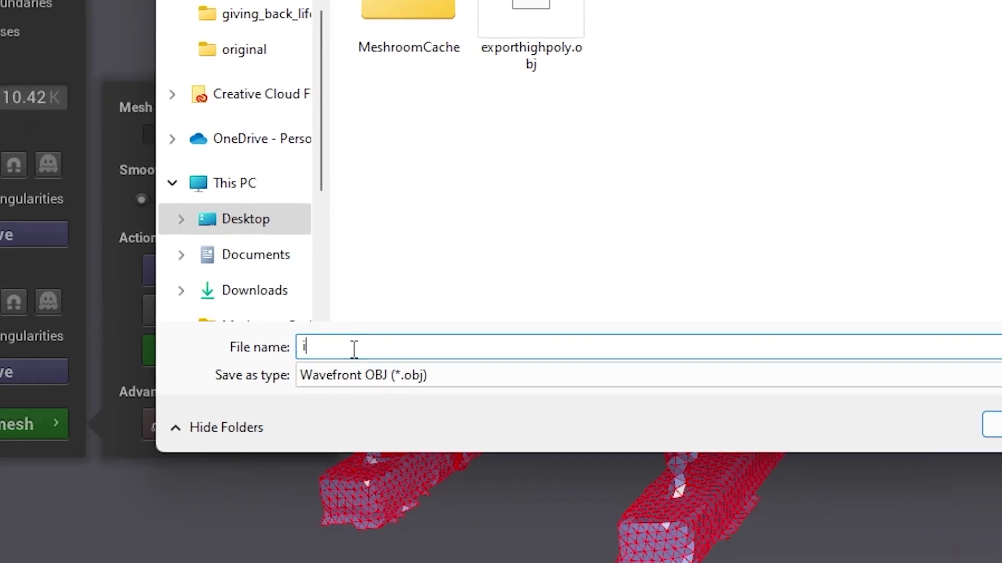
pyautogui.write('tantmesh')
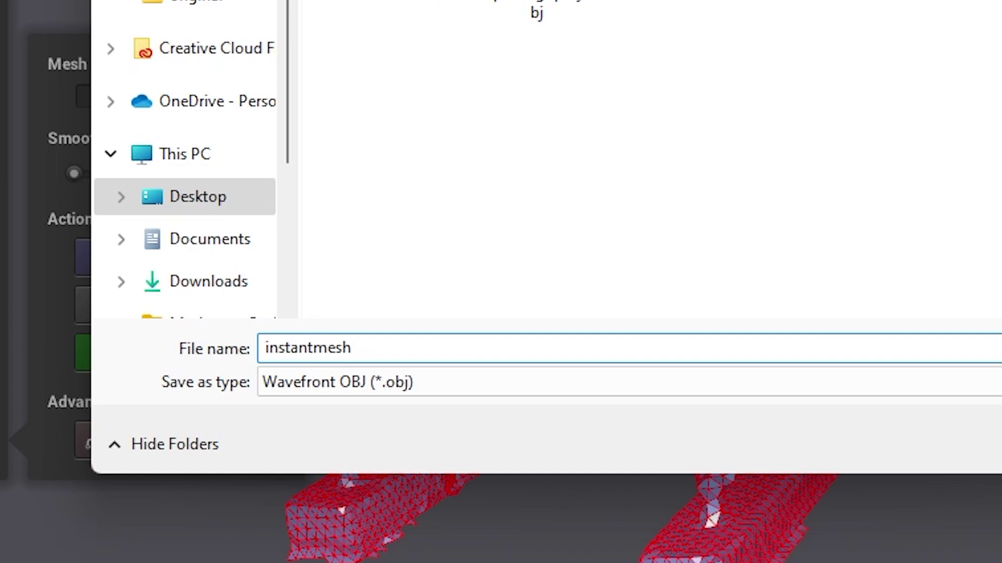
pyautogui.write('.obj')
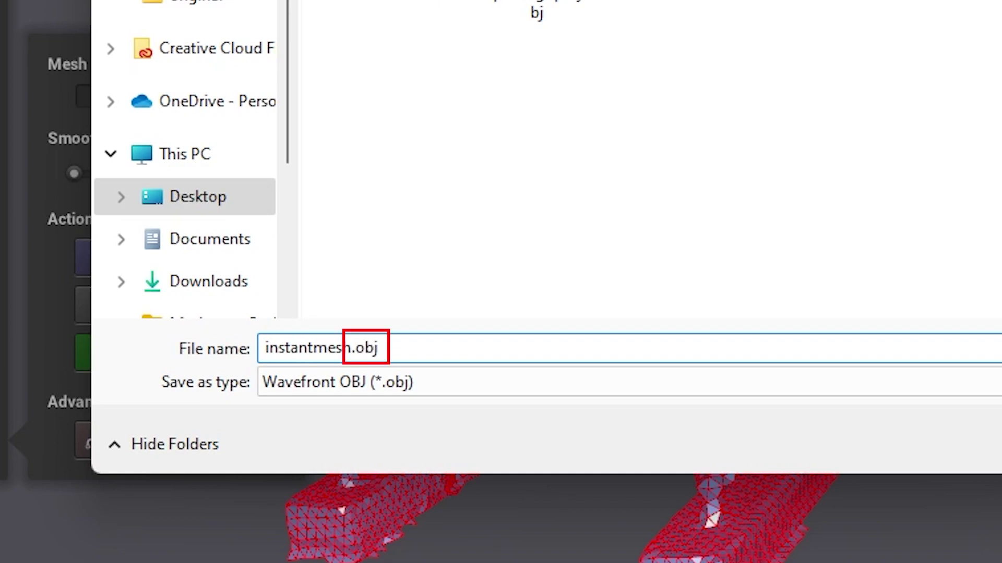
pyautogui.moveTo(352, 348); pyautogui.dragTo(449, 351)
# Import instantmesh.obj as a Wavefront OBJ and orbit to see it beside the texturedMesh scan
pyautogui.click(690, 341)
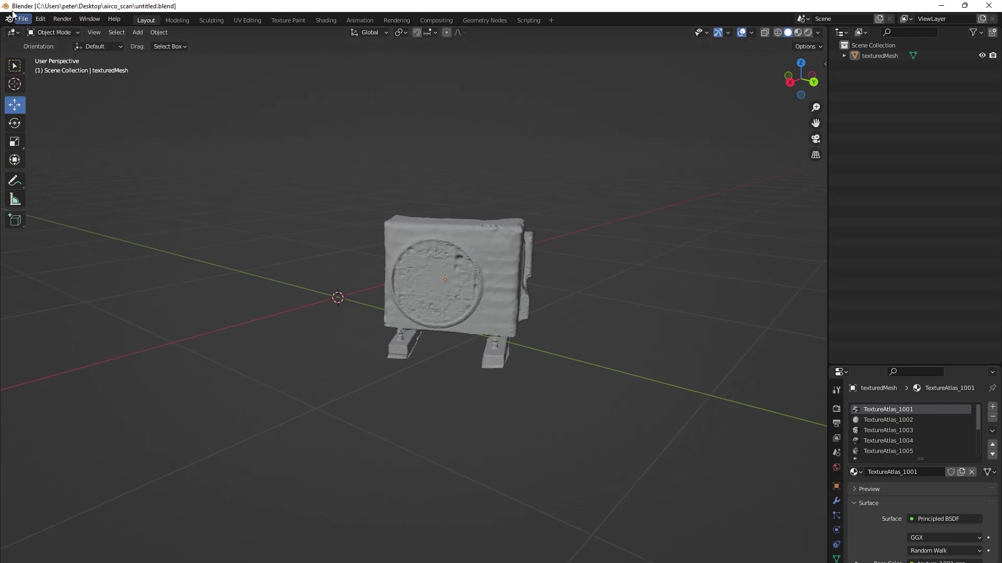
pyautogui.click(23, 18)
pyautogui.moveTo(56, 163)
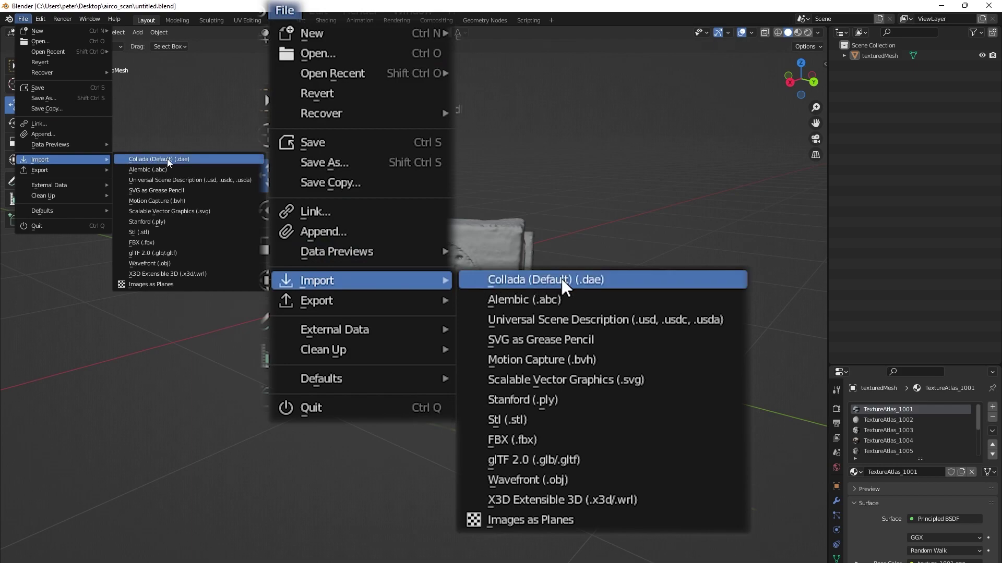
pyautogui.click(167, 264)
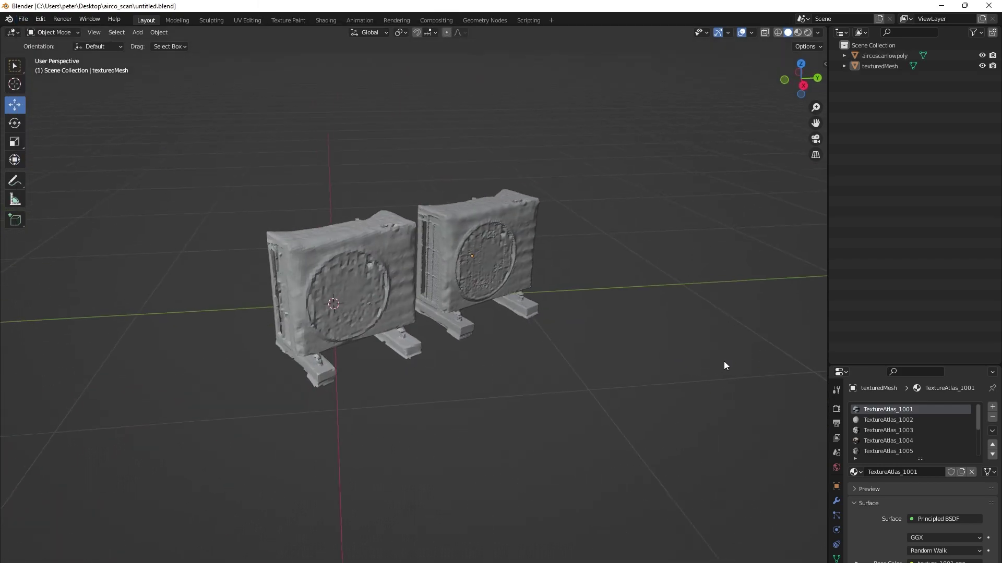
pyautogui.moveTo(724, 361); pyautogui.dragTo(707, 224, button='middle')
pyautogui.scroll(4, 677, 362)
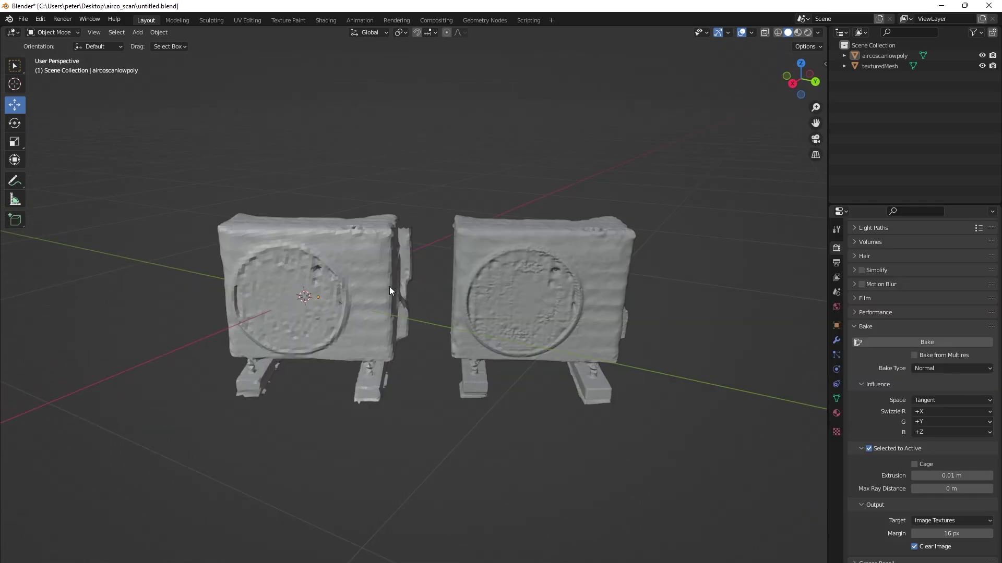
# Unwrap aircoscanlowpoly in Edit Mode with Smart UV Project (66°, 0.010 margin), then return to Object Mode
pyautogui.click(389, 290)
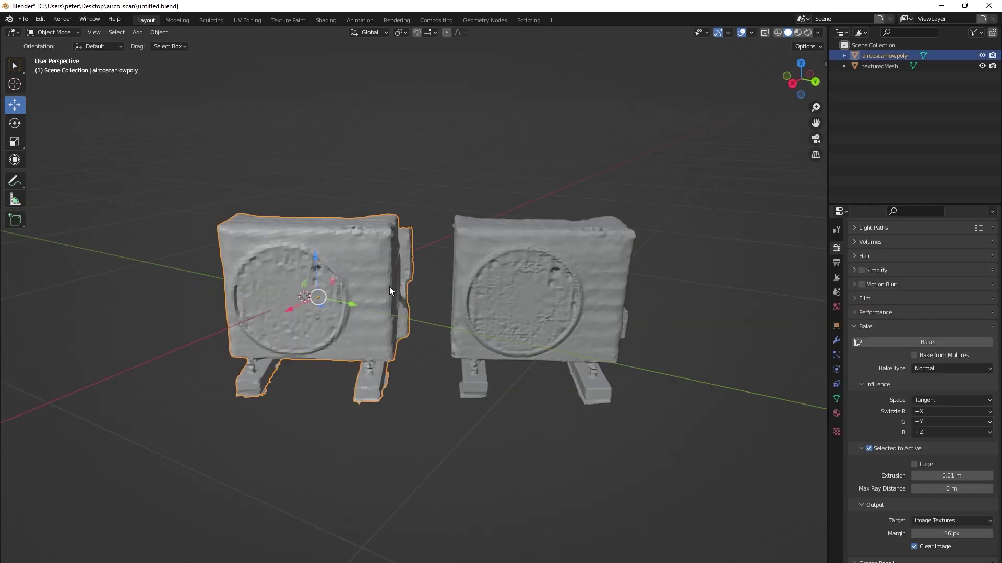
pyautogui.click(52, 32)
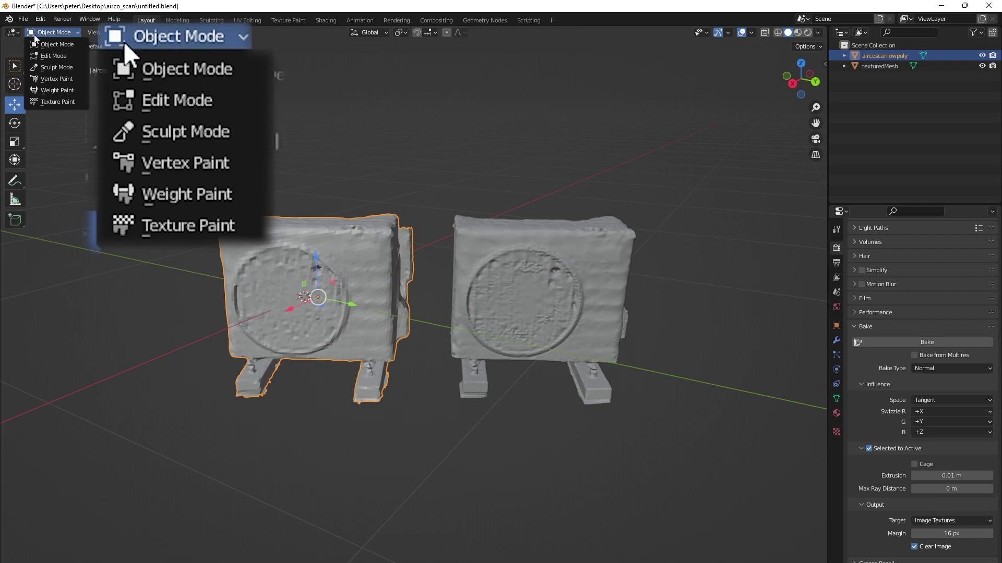
pyautogui.click(137, 96)
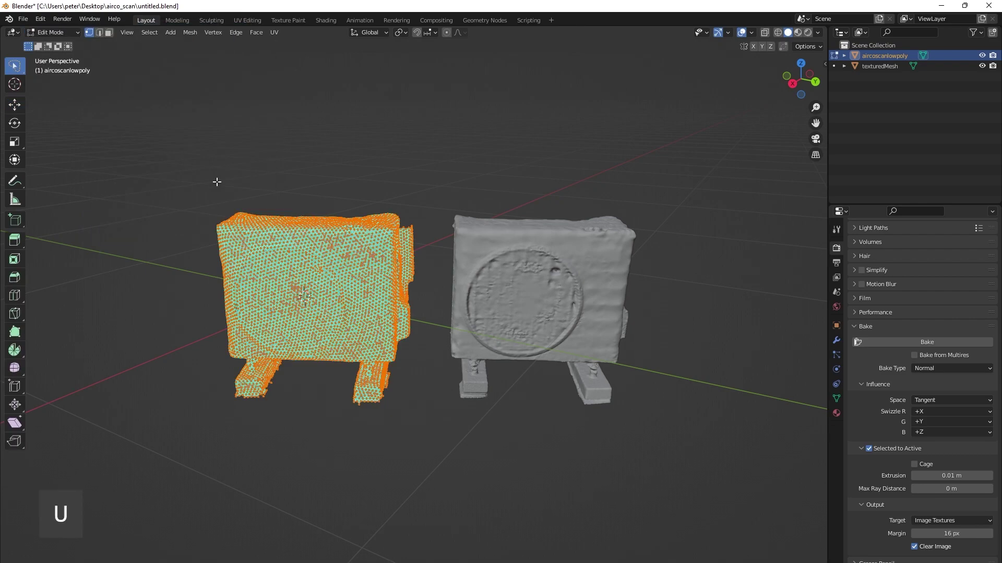
pyautogui.press('u')
pyautogui.click(314, 229)
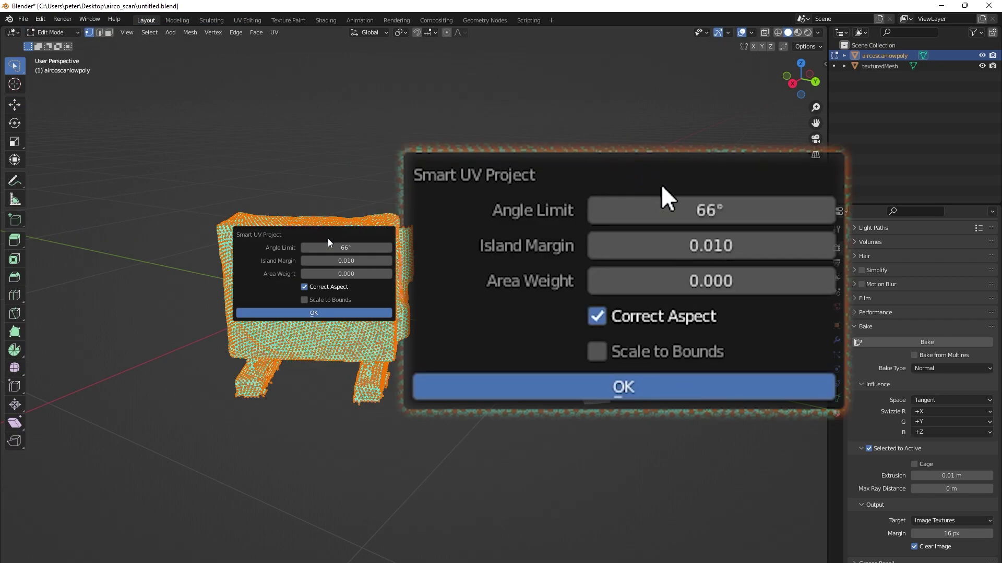
pyautogui.click(348, 313)
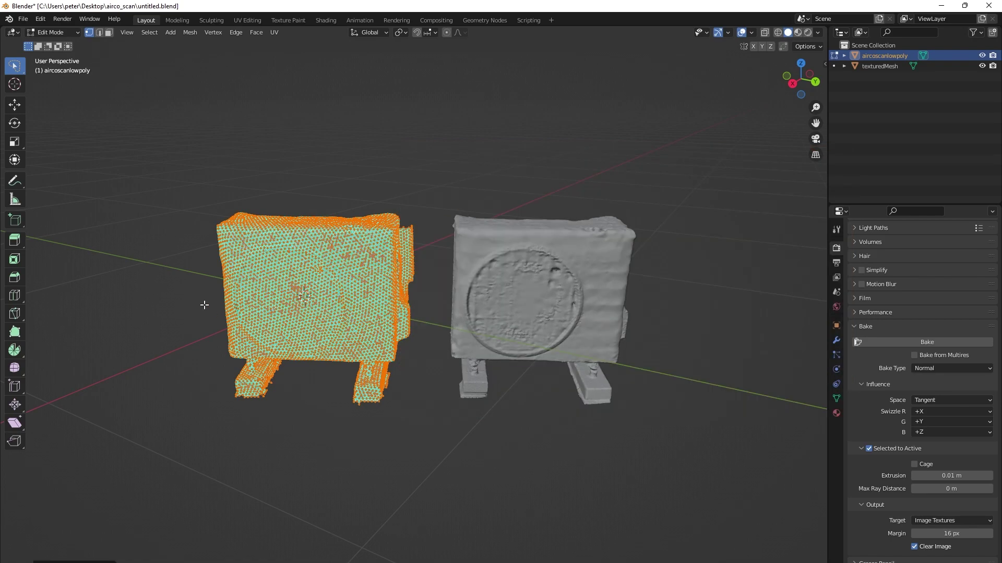
pyautogui.click(77, 33)
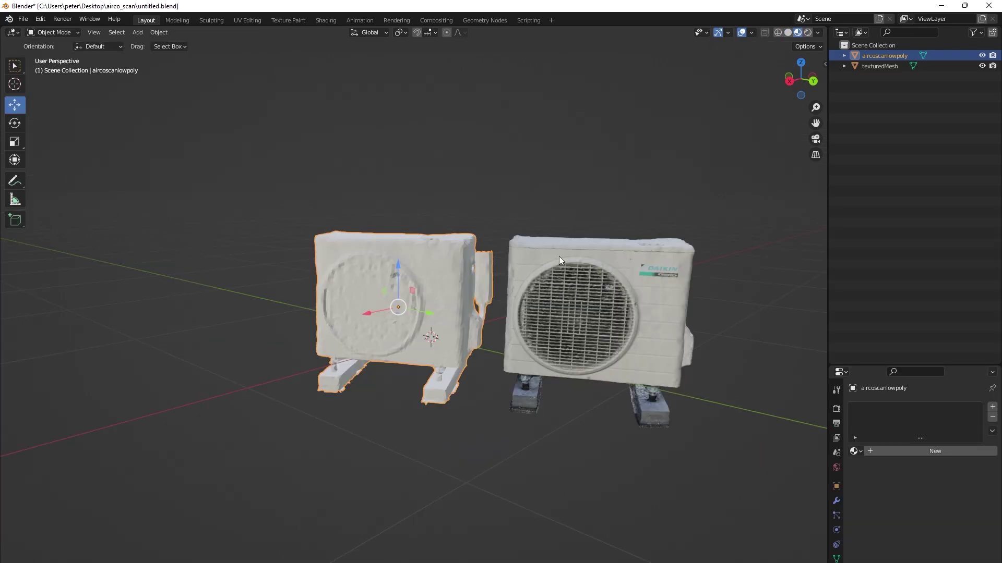
pyautogui.scroll(5, 582, 388)
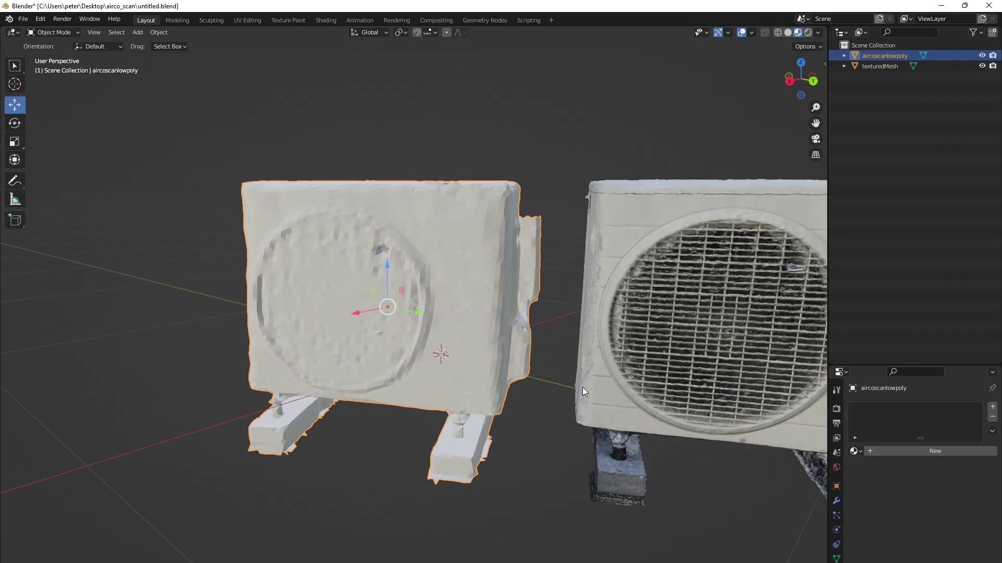
pyautogui.scroll(6, 358, 442)
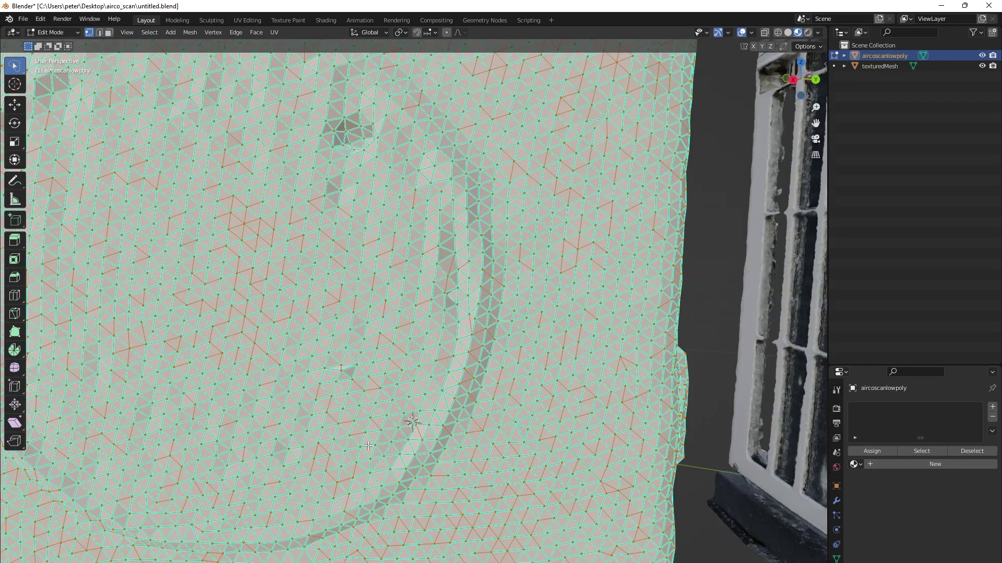
pyautogui.scroll(-7, 454, 324)
pyautogui.press('Tab')
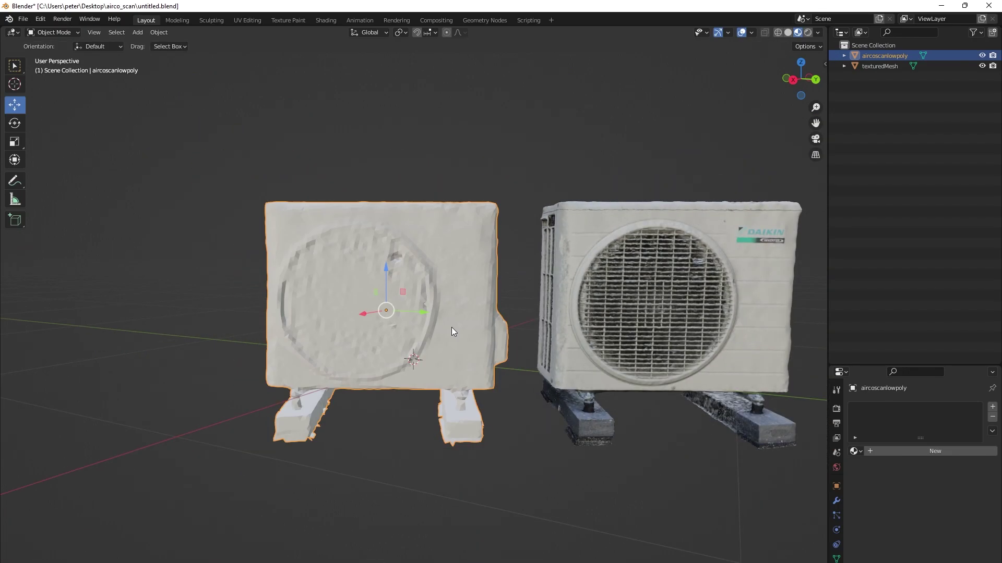
pyautogui.click(570, 319)
pyautogui.moveTo(646, 404); pyautogui.dragTo(309, 430, button='middle')
pyautogui.press('Tab')
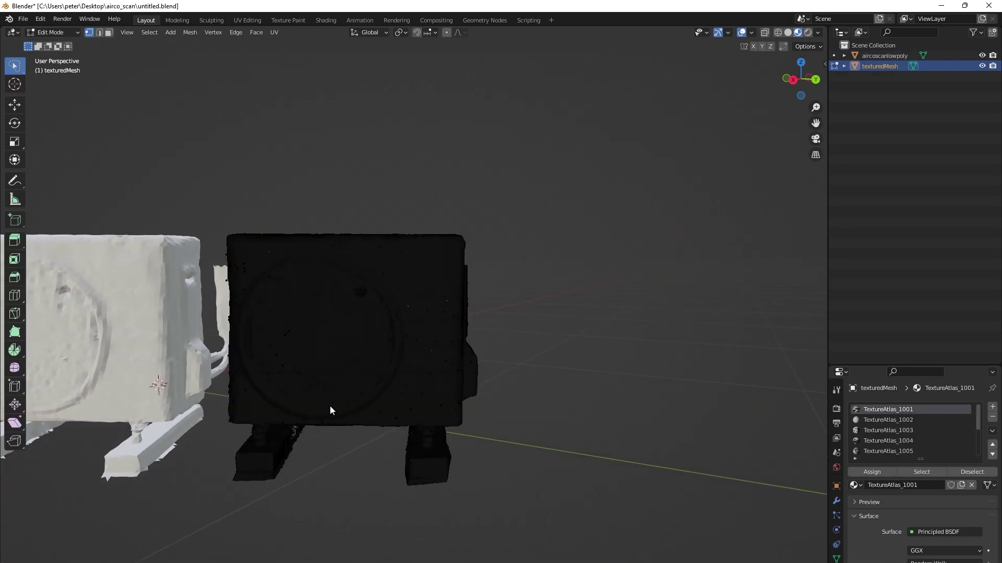
pyautogui.scroll(5, 342, 402)
pyautogui.scroll(-2, 248, 375)
pyautogui.scroll(-8, 248, 375)
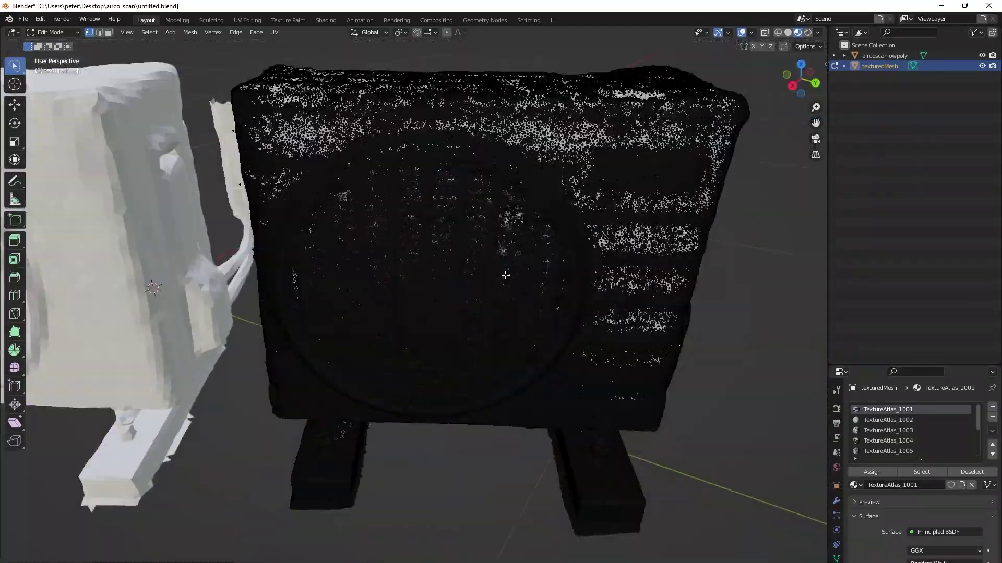
pyautogui.scroll(-3, 701, 292)
pyautogui.press('Tab')
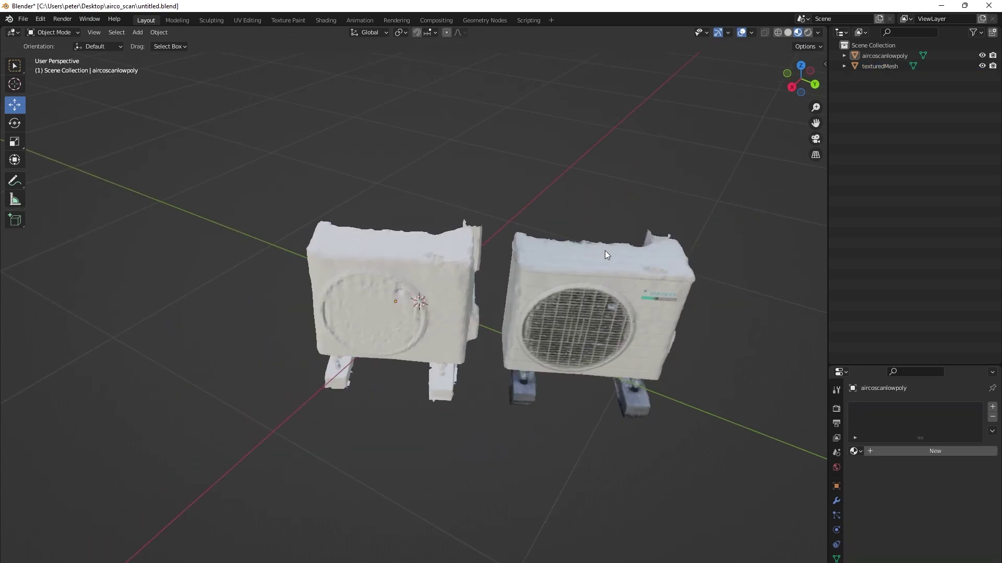
# Move texturedMesh to the origin by setting its Location X, Y and Z to 0
pyautogui.moveTo(605, 251); pyautogui.dragTo(609, 240, button='middle')
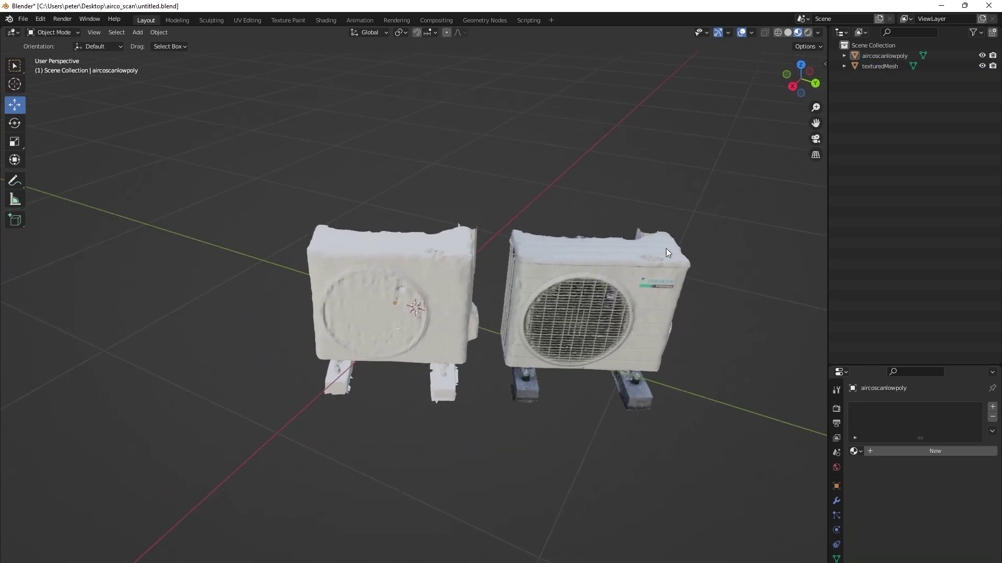
pyautogui.click(625, 339)
pyautogui.click(837, 487)
pyautogui.click(929, 460)
pyautogui.write('0')
pyautogui.hotkey('shift', 'Tab')
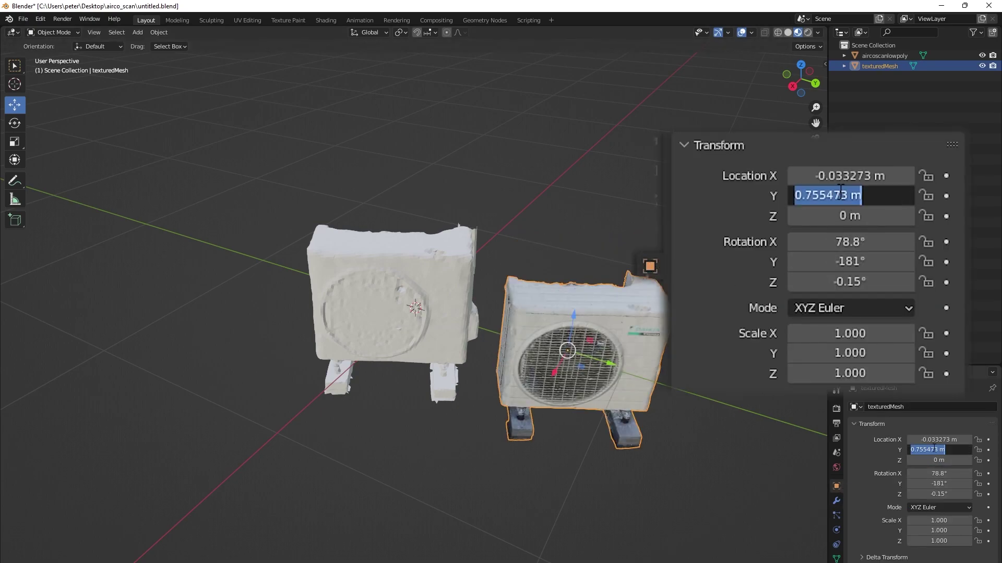
pyautogui.write('0')
pyautogui.hotkey('shift', 'Tab')
pyautogui.write('0')
pyautogui.press('Return')
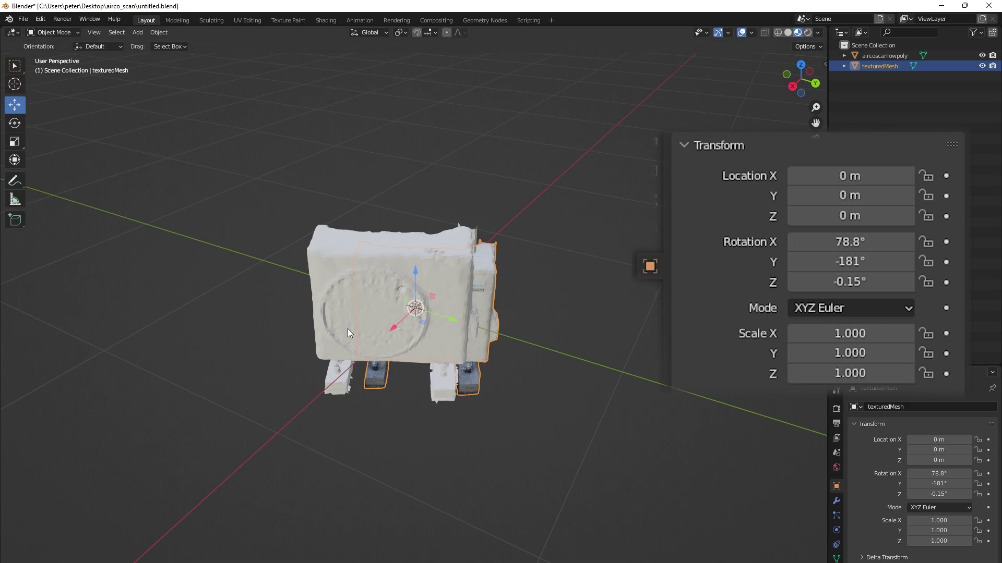
# Set the aircoscanlowpoly mesh's Location Z, Y and X to 0 as well
pyautogui.click(348, 328)
pyautogui.click(931, 460)
pyautogui.write('0')
pyautogui.press('Return')
pyautogui.click(829, 197)
pyautogui.write('0')
pyautogui.hotkey('shift', 'Tab')
pyautogui.write('0')
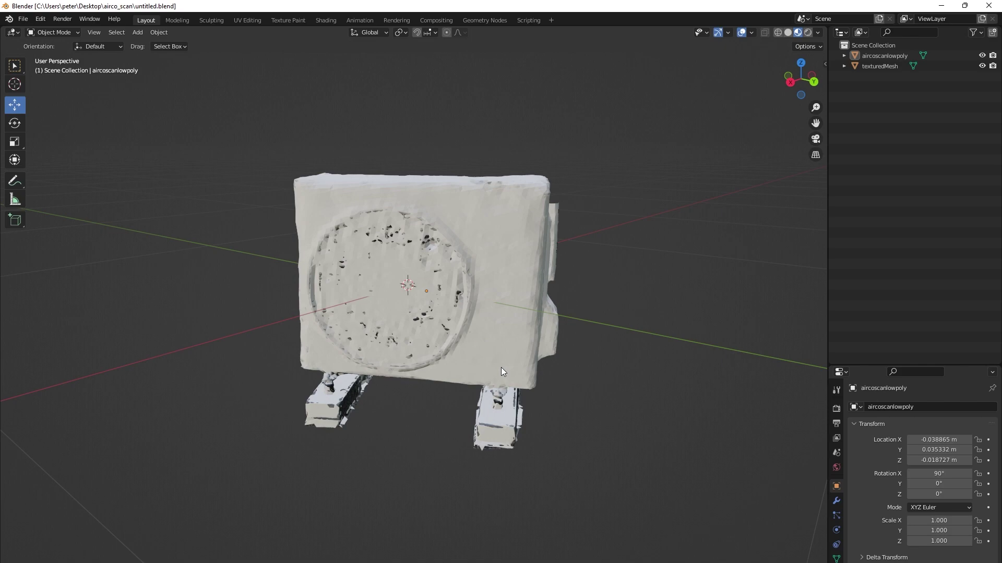
# Add a new Principled BSDF material to aircoscanlowpoly and name it aircoscan_textures_baked
pyautogui.moveTo(876, 366); pyautogui.dragTo(909, 205)
pyautogui.click(899, 54)
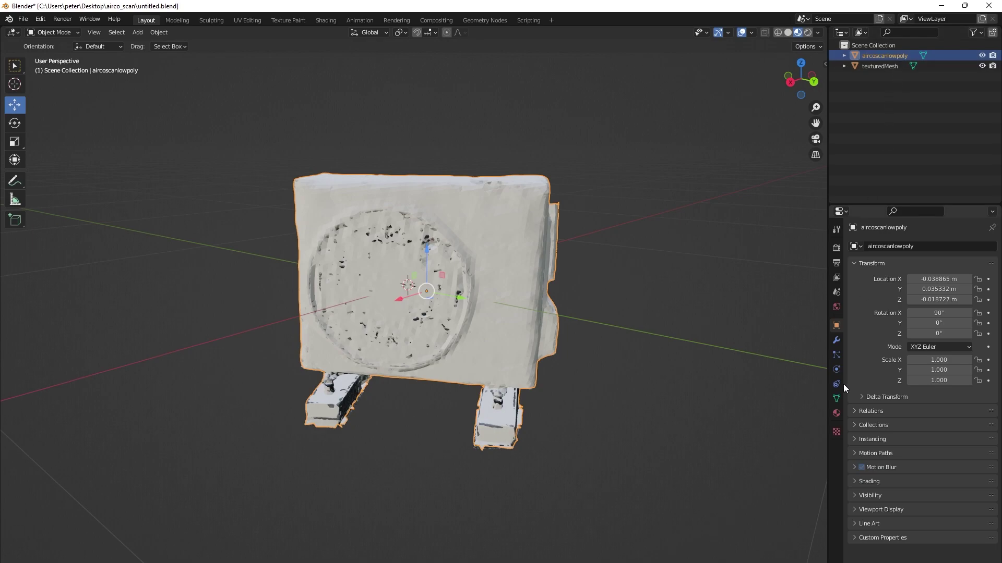
pyautogui.click(836, 413)
pyautogui.click(963, 291)
pyautogui.doubleClick(931, 291)
pyautogui.write('aircoscan_textures')
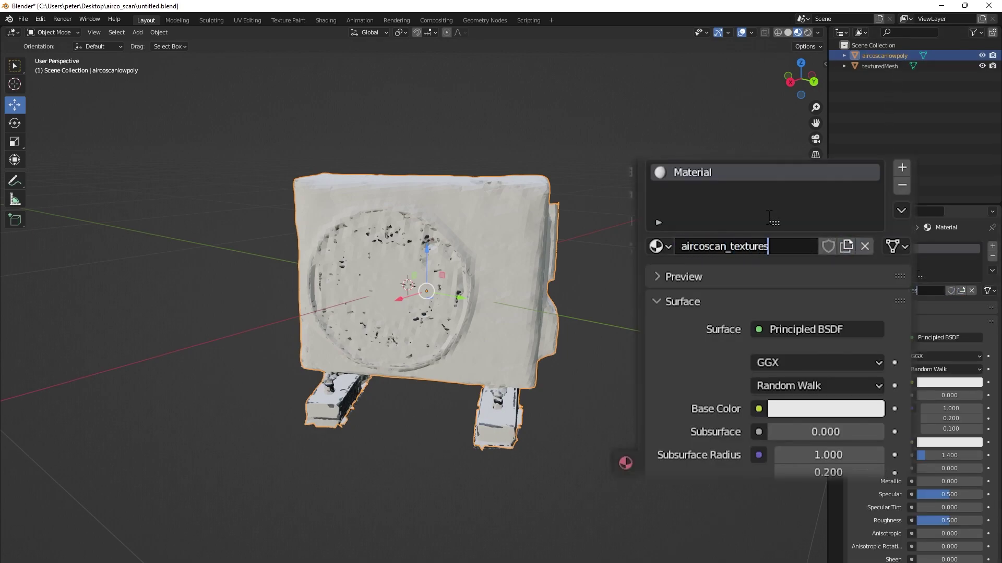
pyautogui.write('_baked')
pyautogui.press('Return')
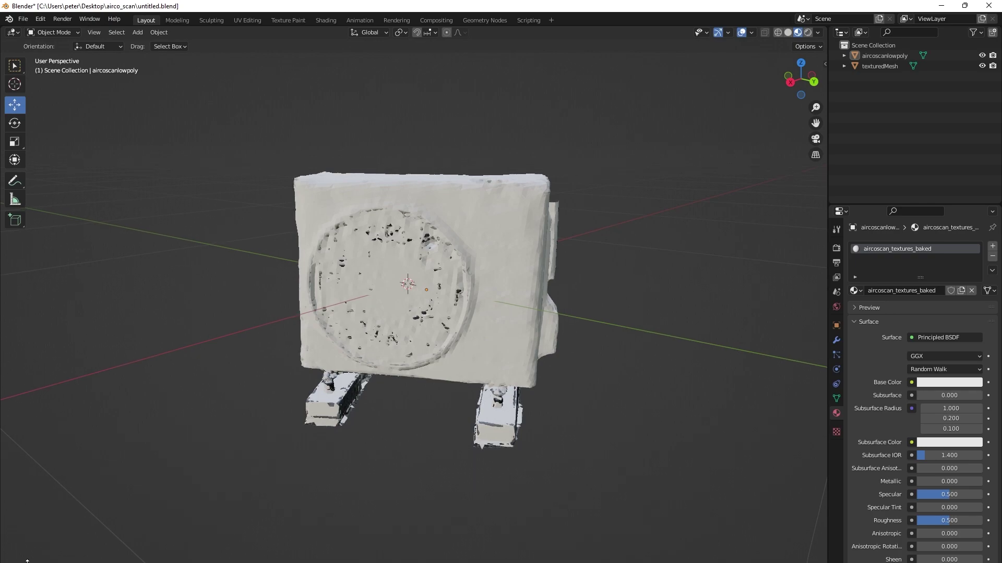
# Enlarge the bottom area and turn it into a Shader Editor showing the material's nodes
pyautogui.moveTo(120, 561); pyautogui.dragTo(119, 378)
pyautogui.click(11, 387)
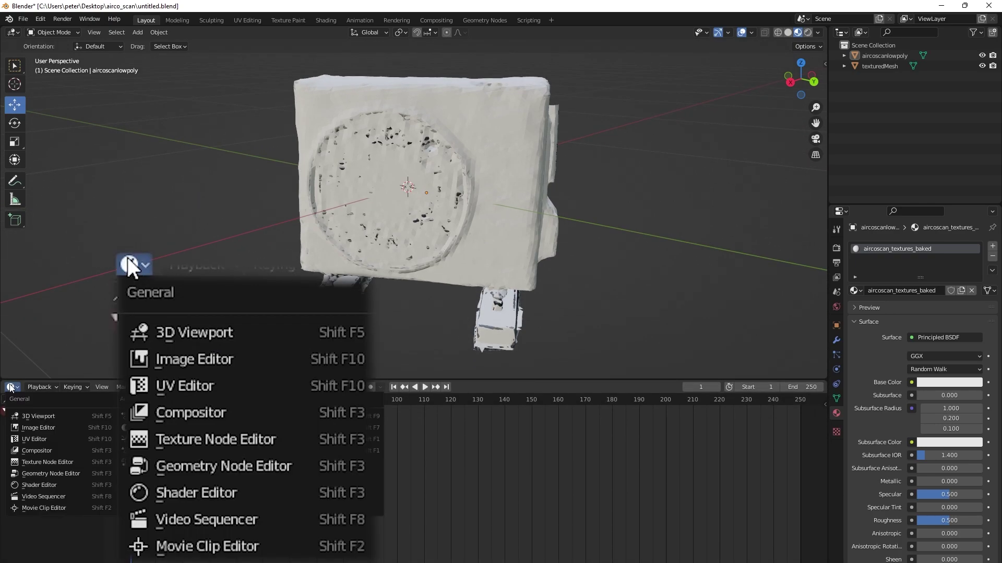
pyautogui.click(17, 486)
pyautogui.moveTo(240, 475); pyautogui.dragTo(317, 426, button='middle')
pyautogui.scroll(3, 317, 426)
pyautogui.click(314, 428)
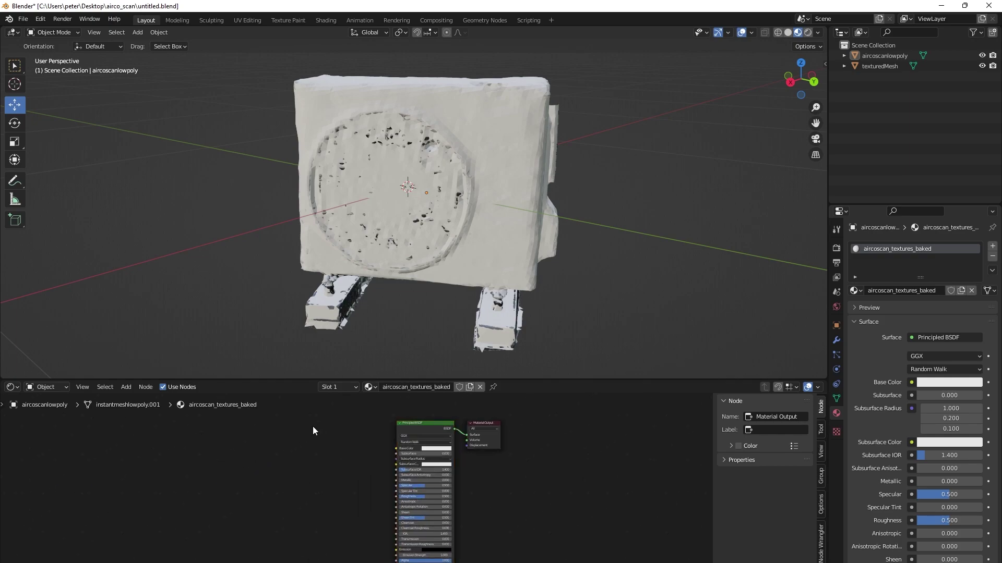
# Add two Image Texture nodes, linking one to Base Color and the other to Normal
pyautogui.click(126, 387)
pyautogui.click(129, 396)
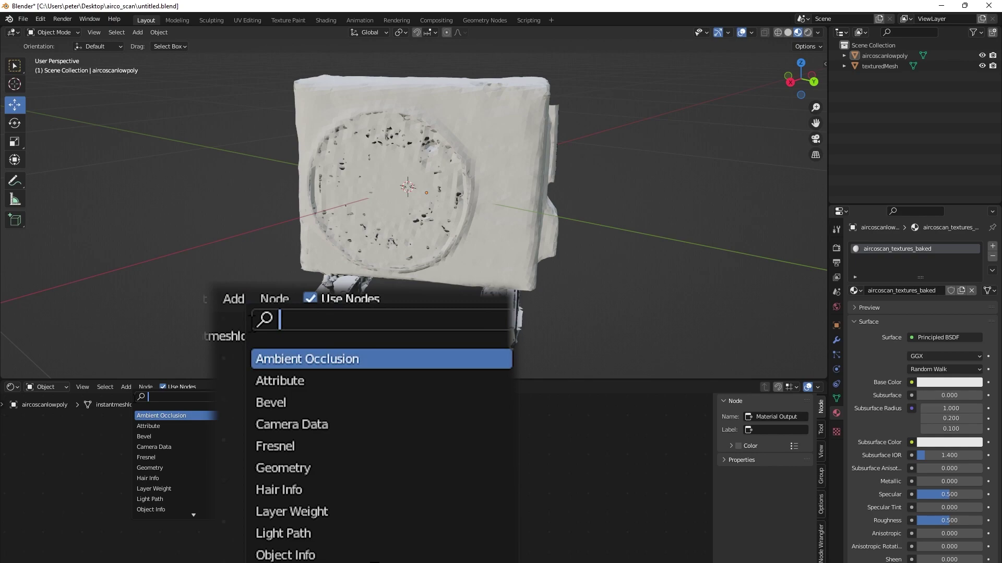
pyautogui.write('ima')
pyautogui.press('Return')
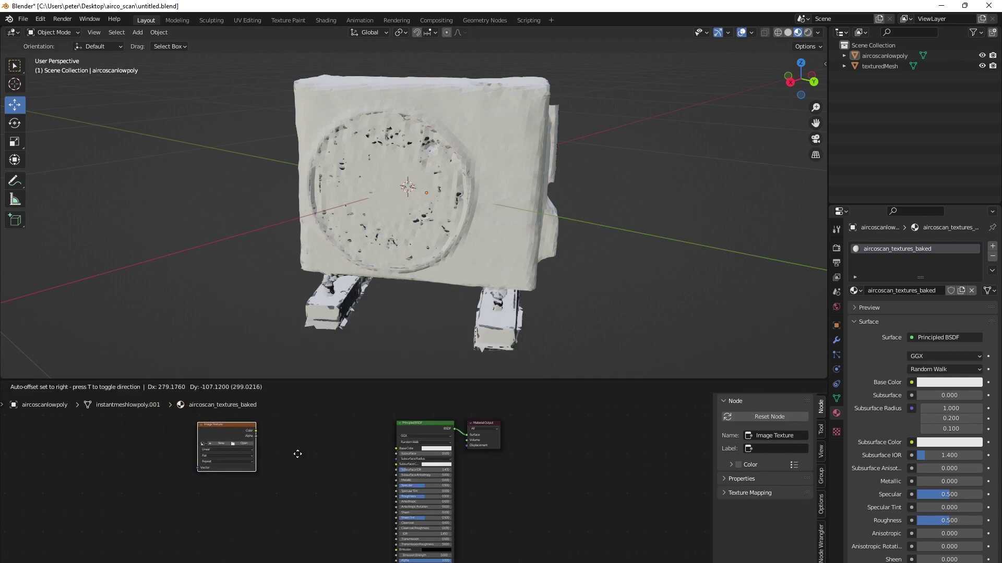
pyautogui.click(474, 458)
pyautogui.hotkey('shift', 'd')
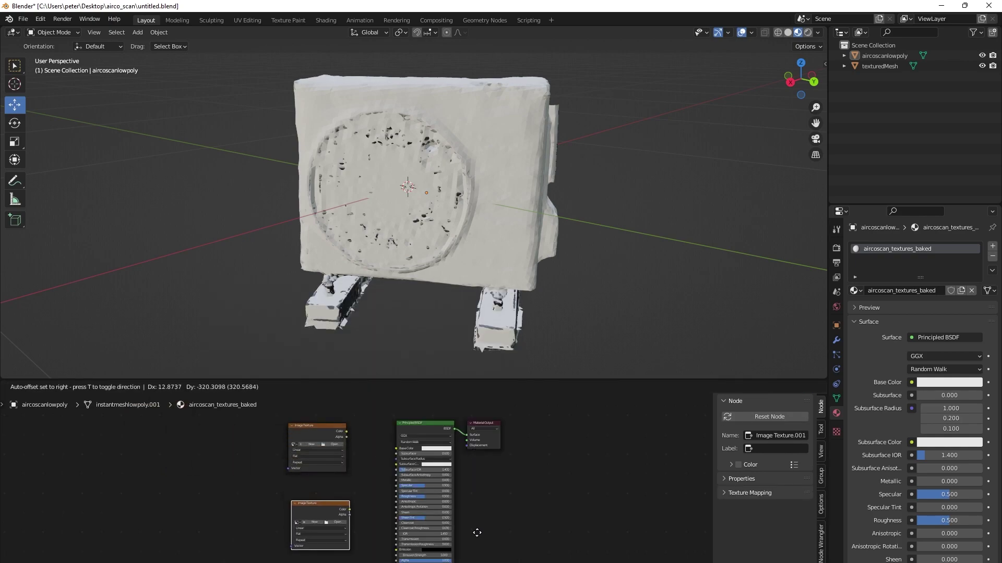
pyautogui.click(475, 525)
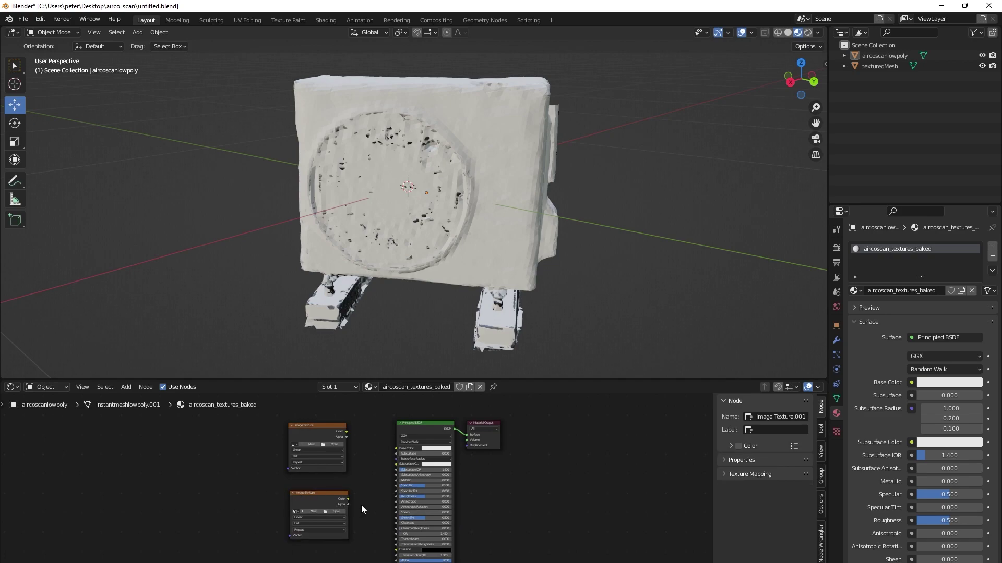
pyautogui.scroll(2, 361, 505)
pyautogui.moveTo(374, 427); pyautogui.dragTo(375, 499, button='middle')
pyautogui.scroll(1, 359, 490)
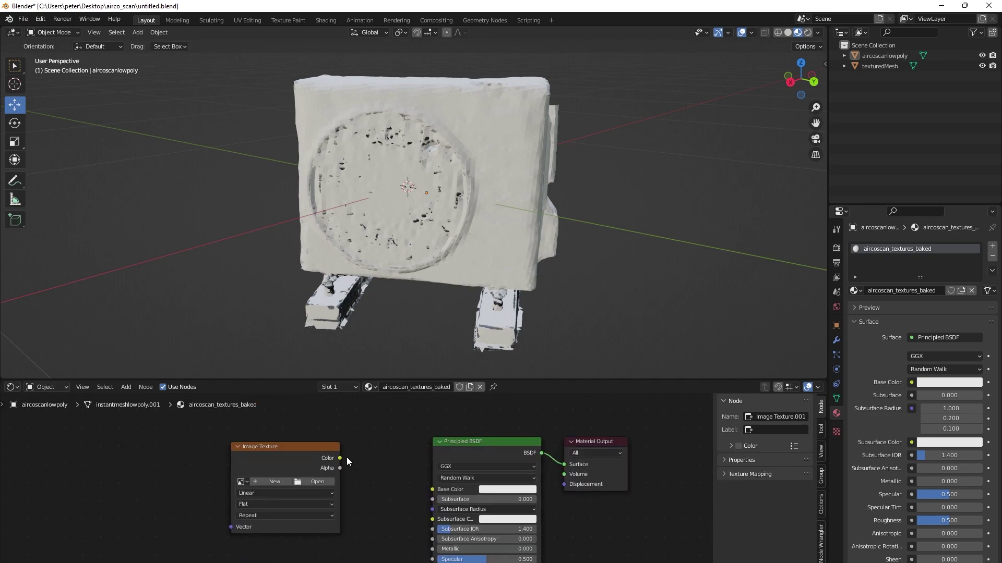
pyautogui.moveTo(340, 458); pyautogui.dragTo(433, 490)
pyautogui.moveTo(405, 521); pyautogui.dragTo(445, 462, button='middle')
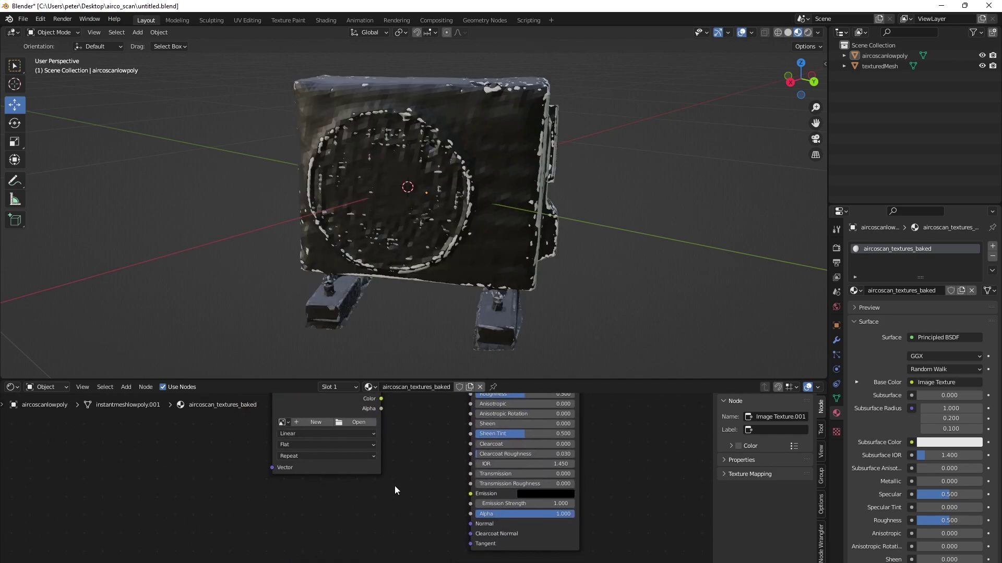
pyautogui.moveTo(383, 399); pyautogui.dragTo(468, 521)
# Insert a Normal Map node into the link between the second texture and Normal
pyautogui.click(125, 387)
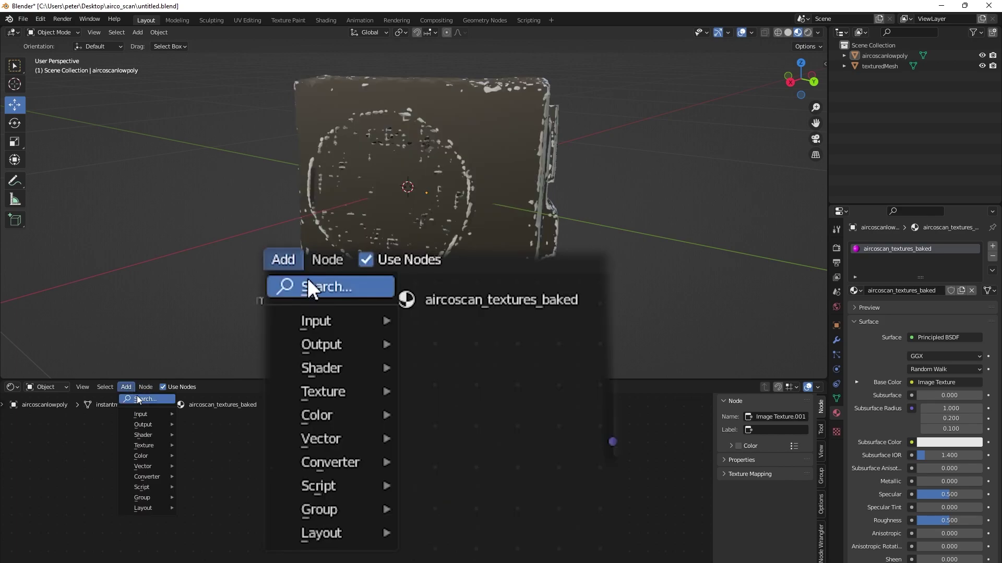
pyautogui.click(129, 398)
pyautogui.write('normal ma')
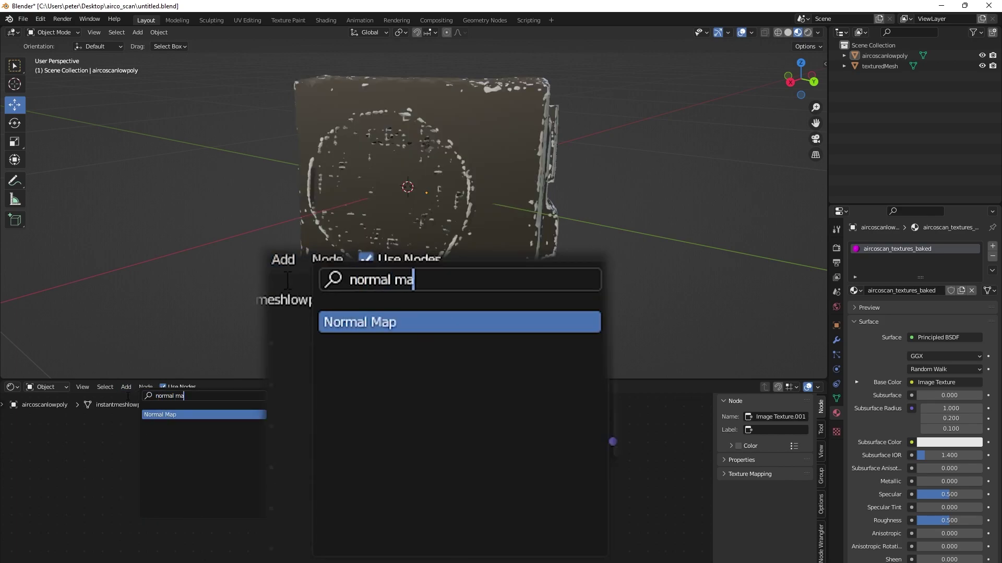
pyautogui.press('Return')
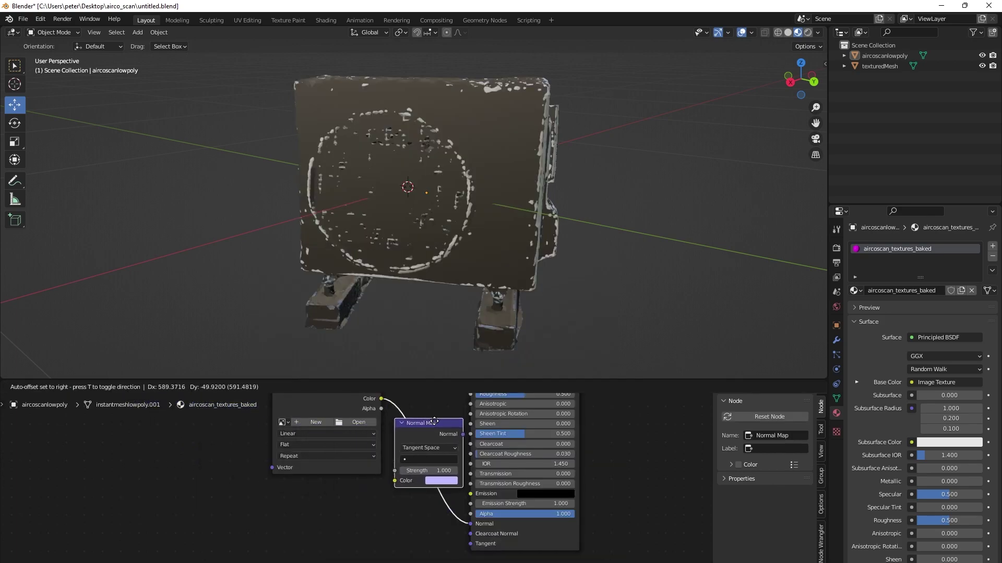
pyautogui.click(434, 421)
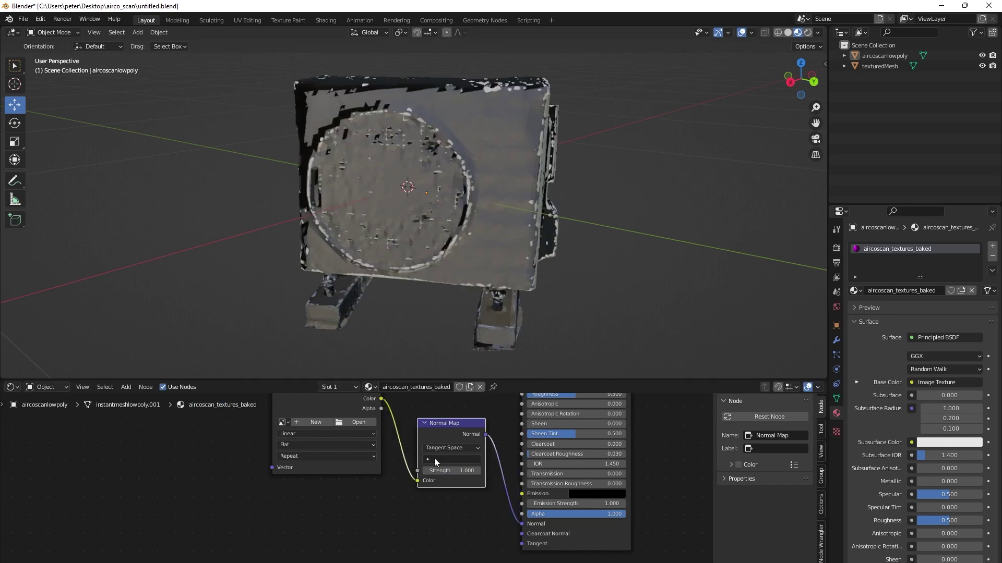
pyautogui.scroll(-2, 434, 458)
pyautogui.moveTo(433, 452); pyautogui.dragTo(427, 562, button='middle')
pyautogui.scroll(2, 362, 489)
pyautogui.scroll(-1, 365, 489)
pyautogui.moveTo(376, 490); pyautogui.dragTo(430, 476, button='middle')
pyautogui.scroll(2, 430, 475)
# Create a 2048×2048 image named aircoscan_diffuse on the Base Color texture node
pyautogui.scroll(1, 358, 469)
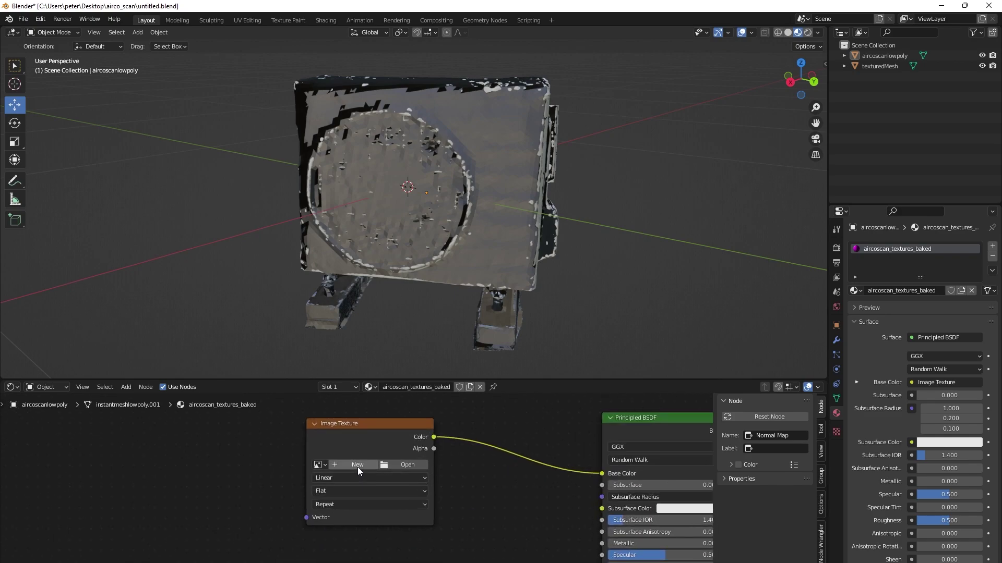
pyautogui.click(358, 465)
pyautogui.click(367, 485)
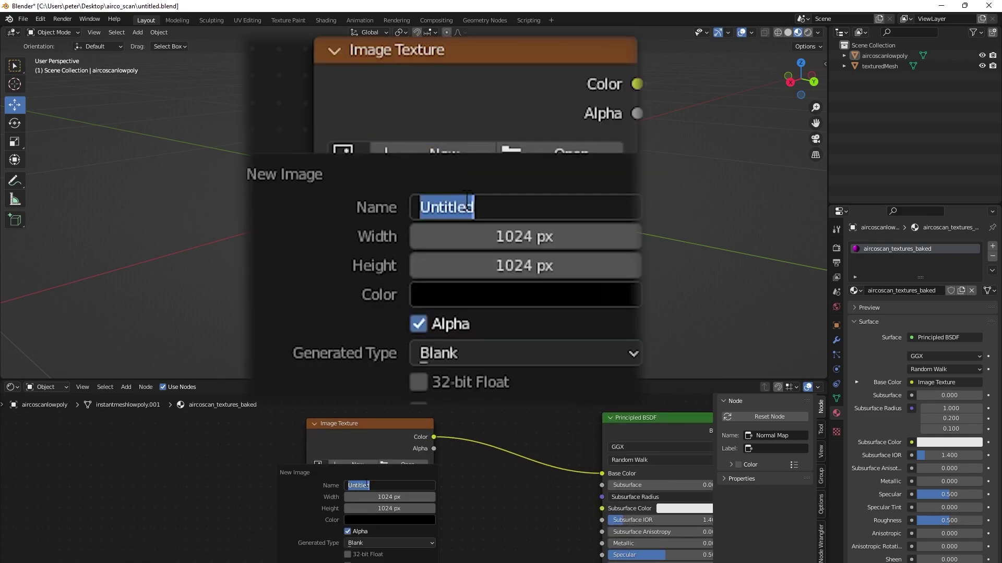
pyautogui.write('airc')
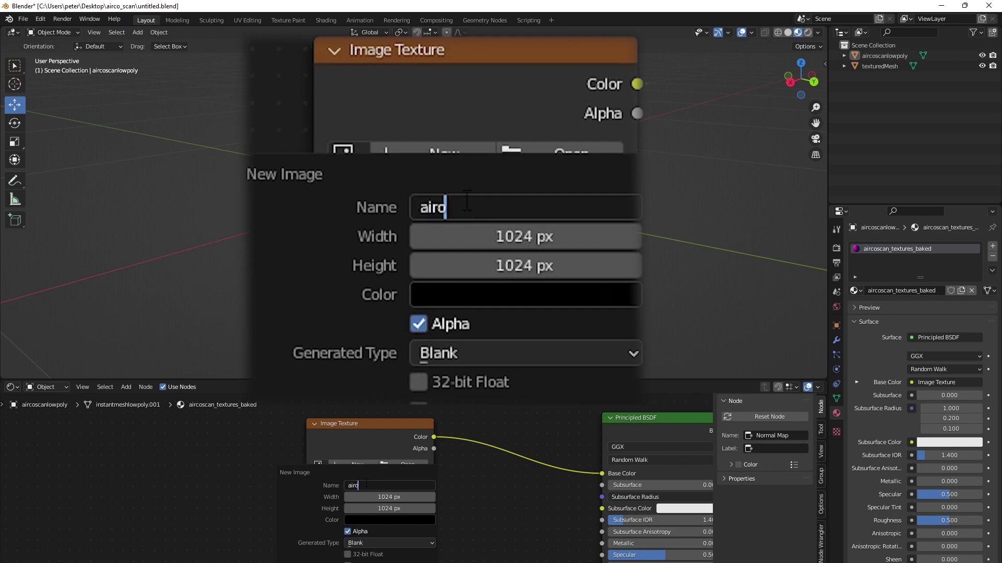
pyautogui.write('oscan')
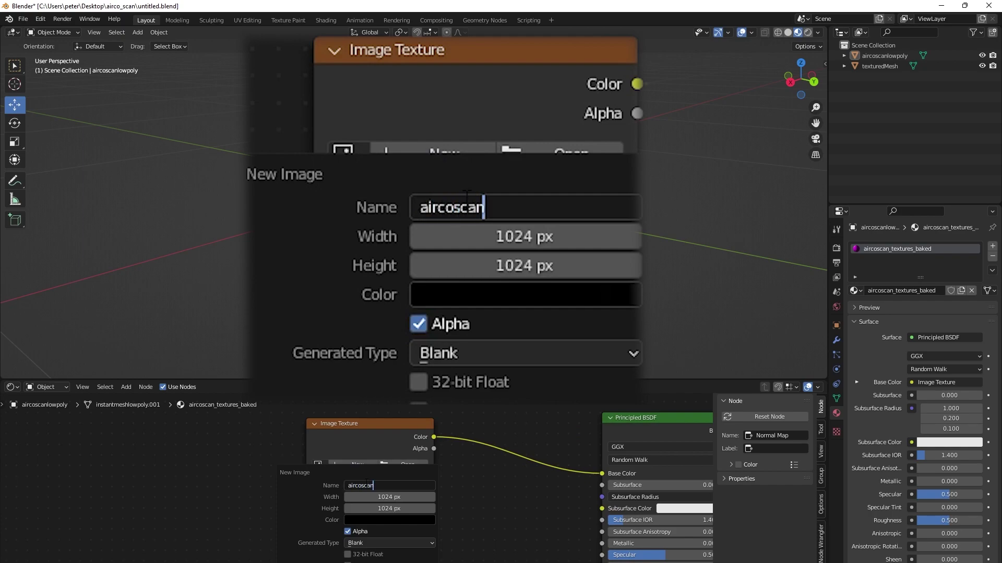
pyautogui.write('_diffuse')
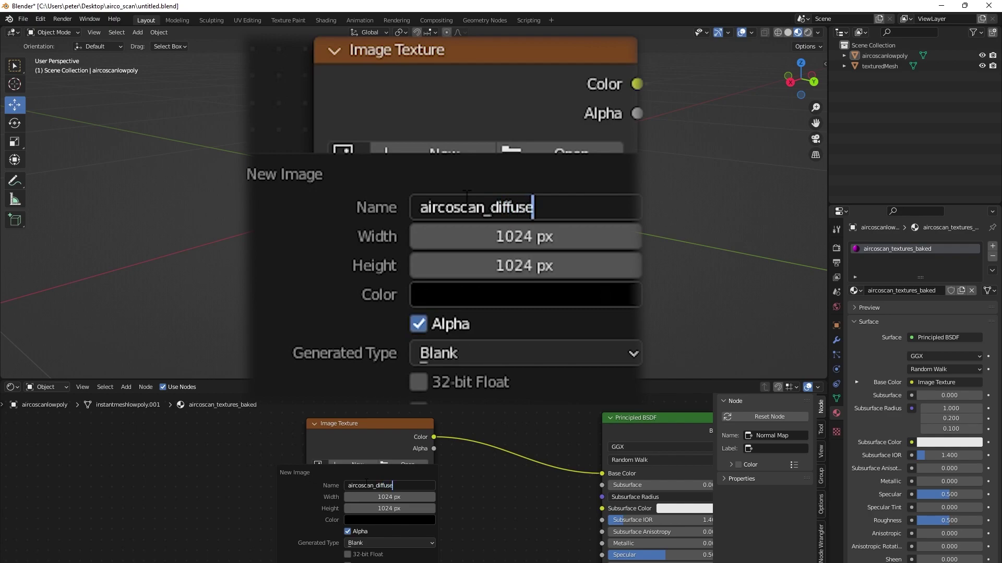
pyautogui.click(399, 498)
pyautogui.write('*2')
pyautogui.press('Return')
pyautogui.click(559, 265)
pyautogui.click(559, 265)
pyautogui.write('*2')
pyautogui.press('Return')
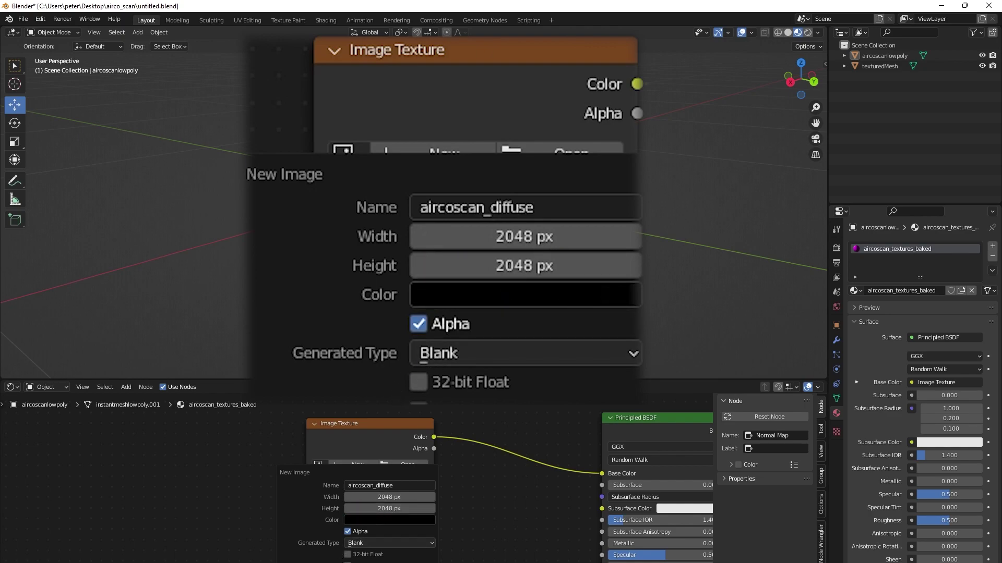
pyautogui.press('Return')
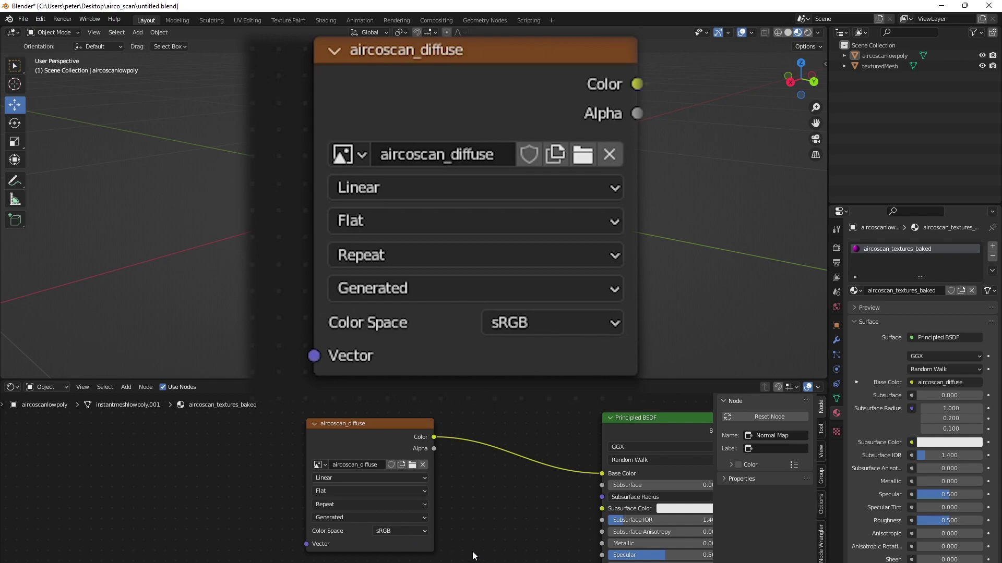
# Create an airoscan_normal image on the normal texture node with alpha off and 32-bit float
pyautogui.moveTo(476, 552); pyautogui.dragTo(466, 420, button='middle')
pyautogui.click(360, 477)
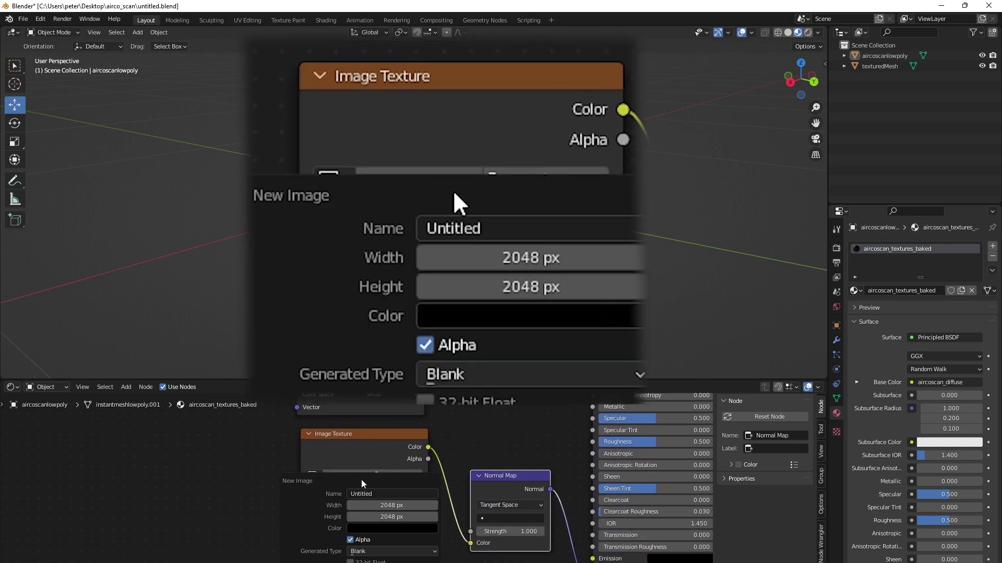
pyautogui.click(371, 493)
pyautogui.write('airoscan')
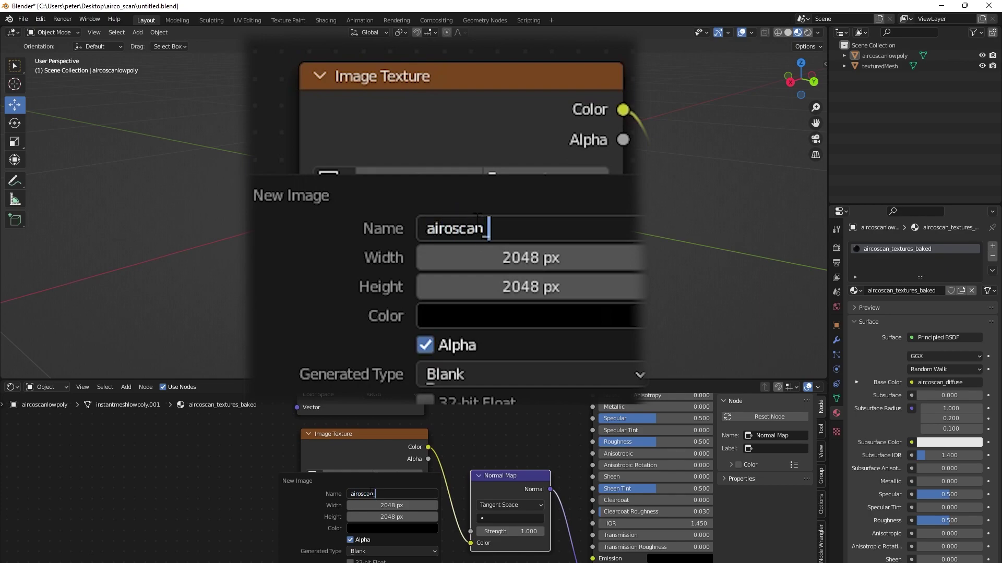
pyautogui.write('_normal')
pyautogui.press('Return')
pyautogui.click(350, 540)
pyautogui.click(350, 562)
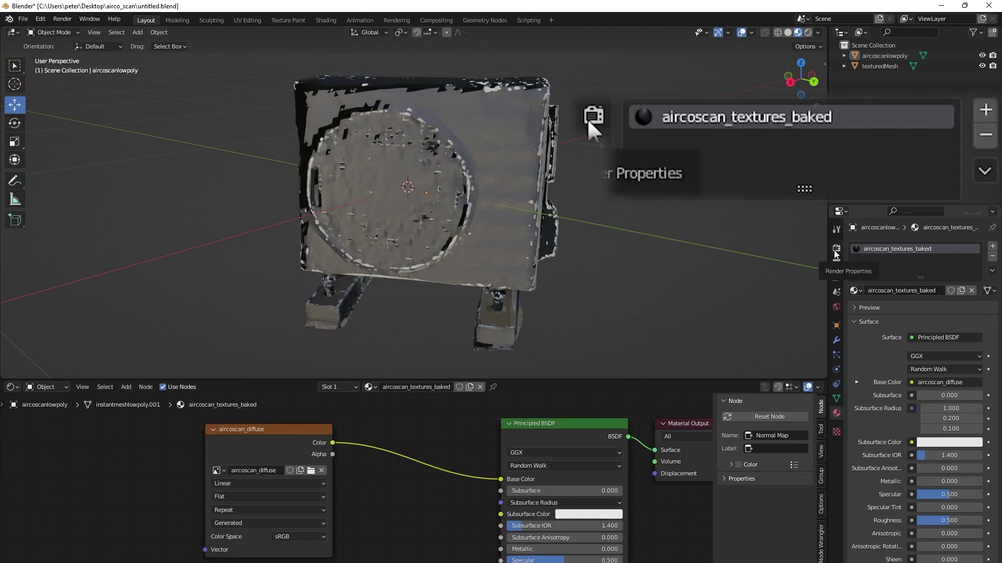
pyautogui.click(836, 249)
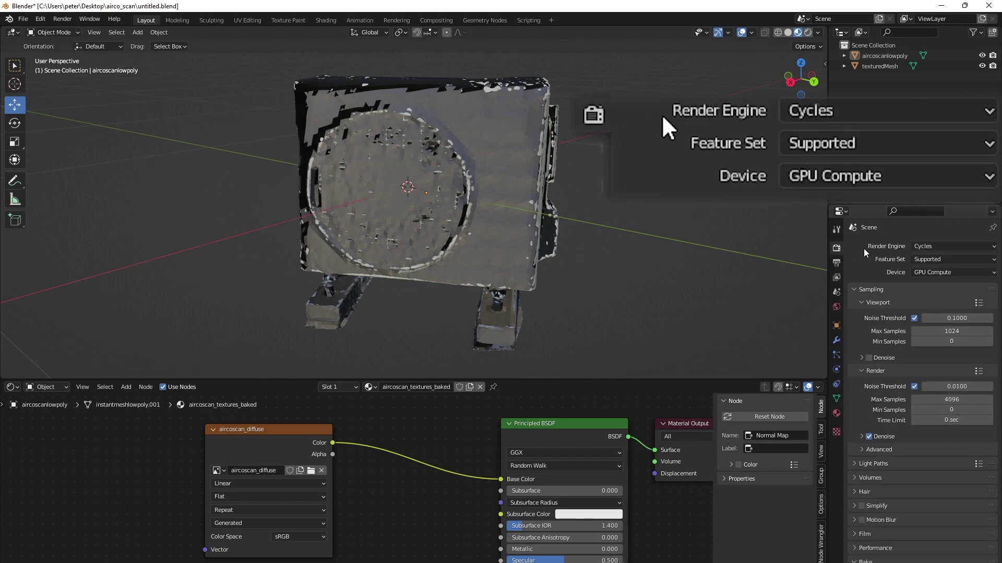
# Keep Cycles, select the high-poly scan with the low-poly, and set Bake Type to Diffuse
pyautogui.click(922, 247)
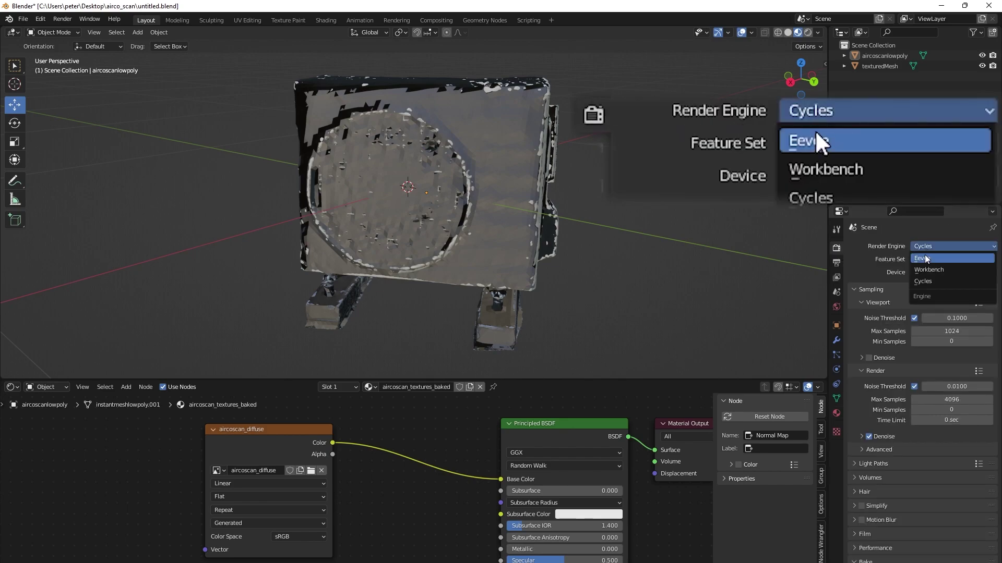
pyautogui.click(925, 282)
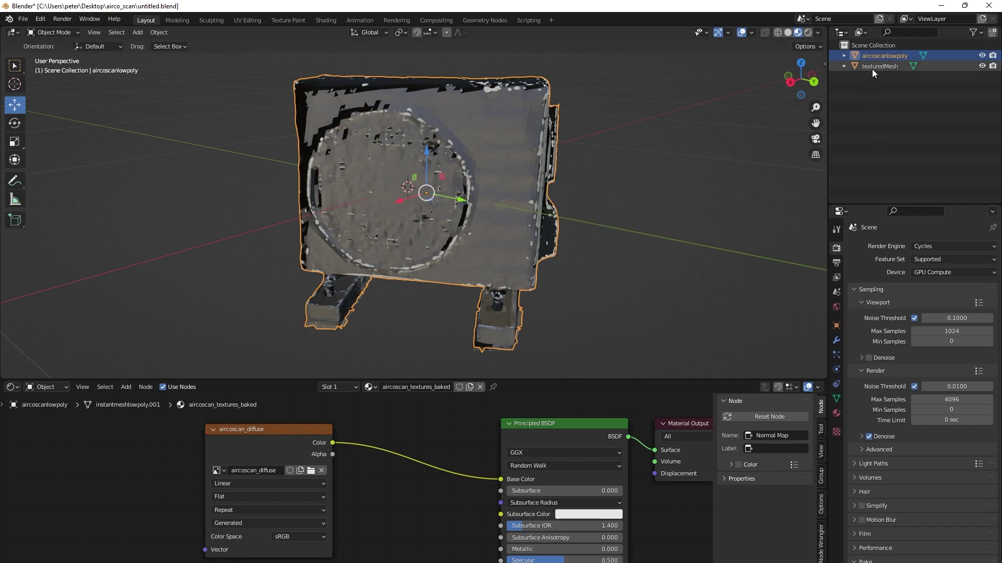
pyautogui.keyDown('ctrl'); pyautogui.click(876, 66); pyautogui.keyUp('ctrl')
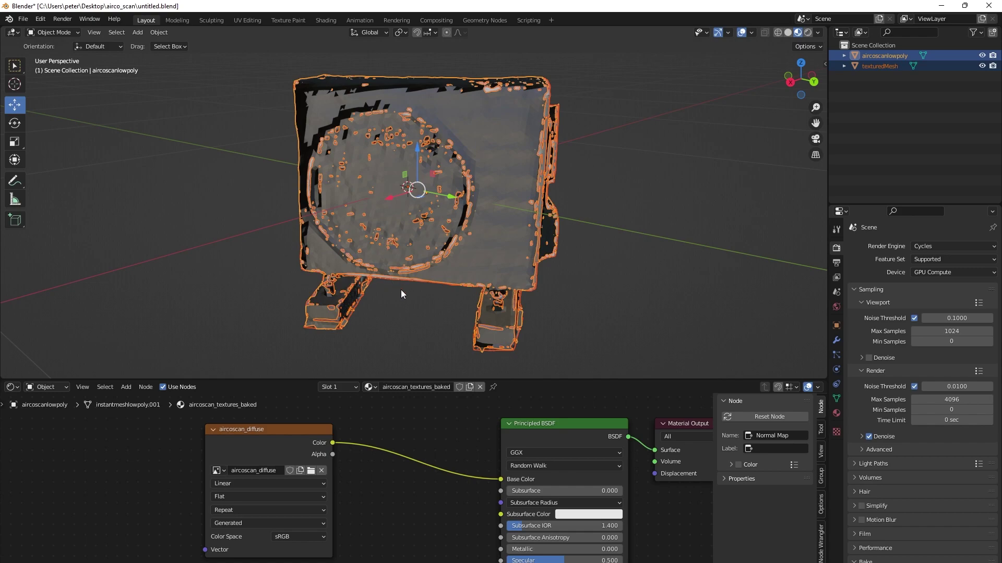
pyautogui.scroll(-10, 882, 395)
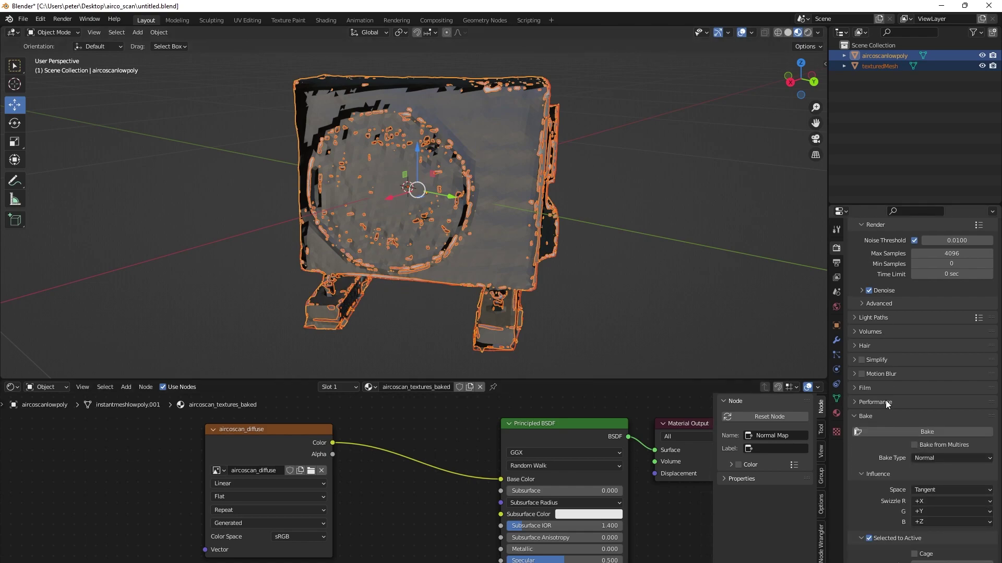
pyautogui.click(928, 359)
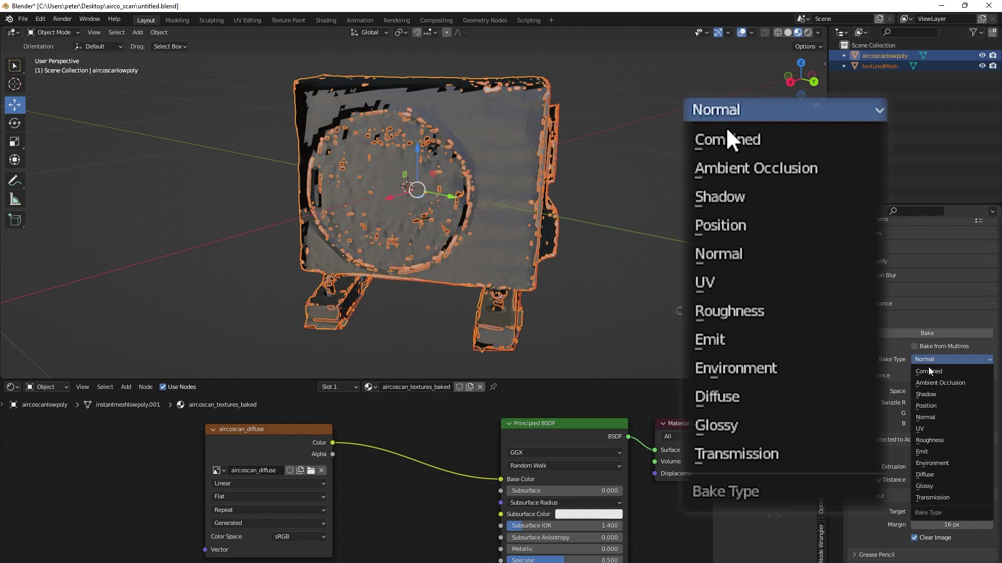
pyautogui.click(925, 475)
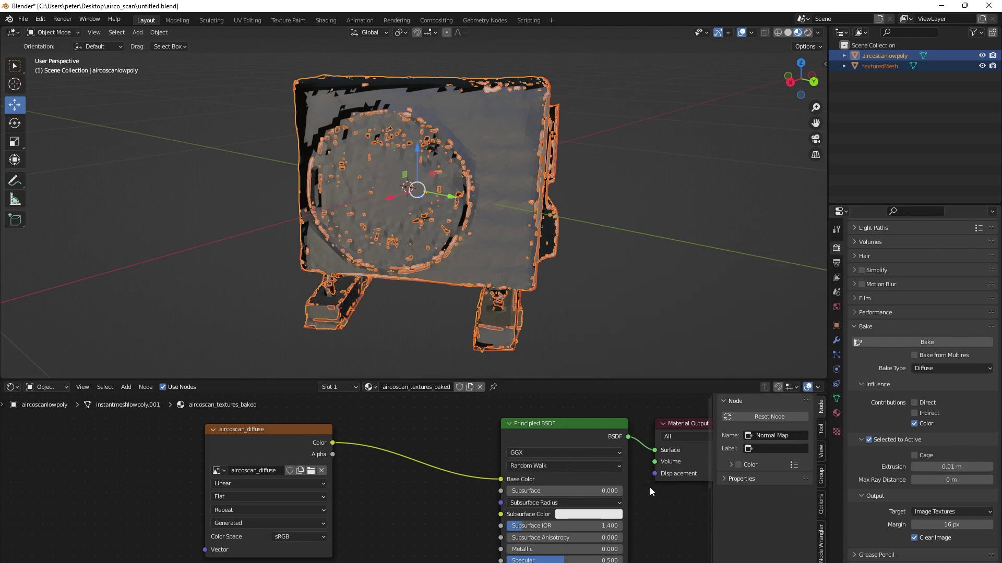
# Bake diffuse colour into aircoscan_diffuse and save it as aircoscan_diffuse2.png in airco_scan
pyautogui.click(287, 448)
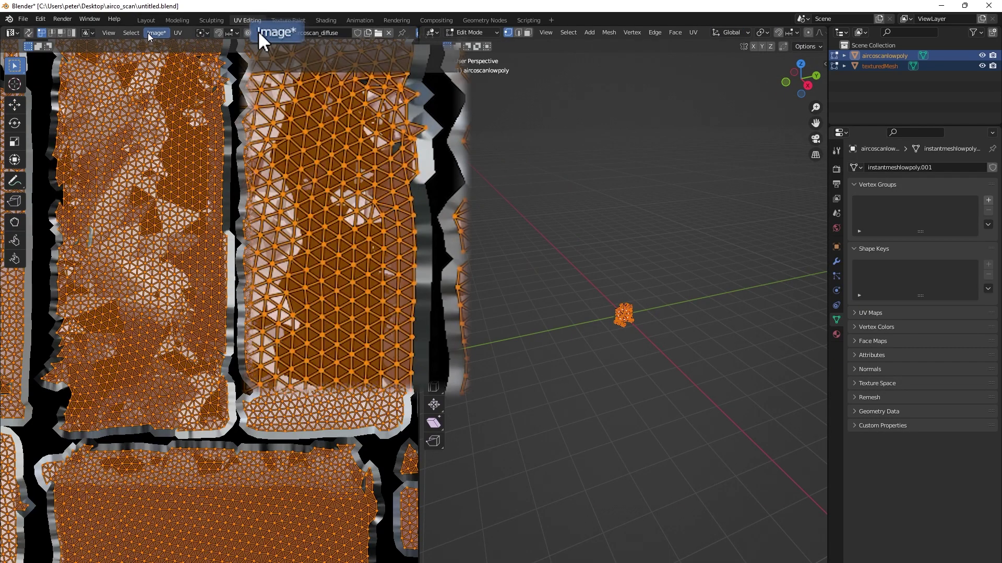
pyautogui.click(157, 33)
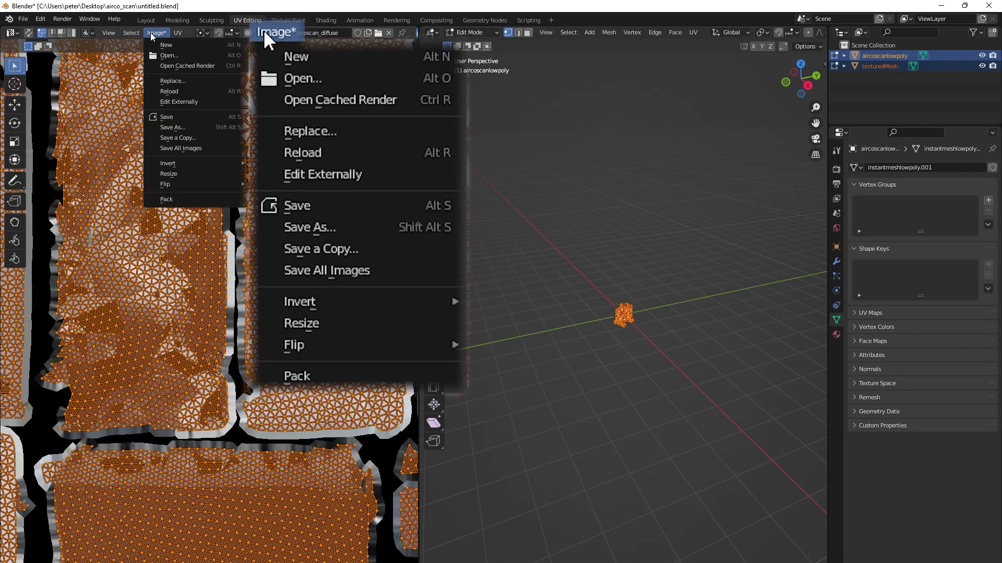
pyautogui.click(157, 127)
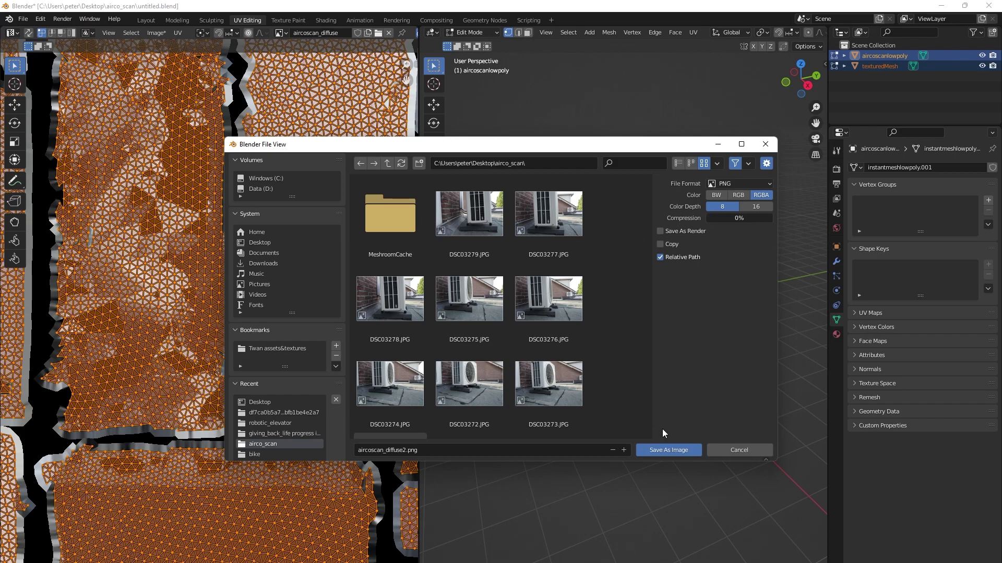
pyautogui.click(671, 454)
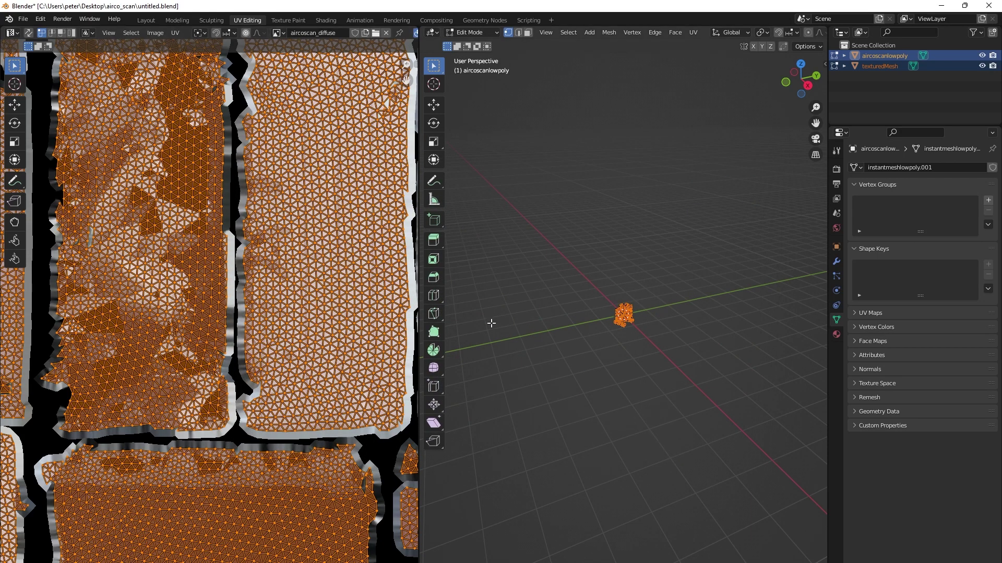
# Make airoscan_normal the bake target, set Bake Type to Normal and bake it
pyautogui.click(146, 20)
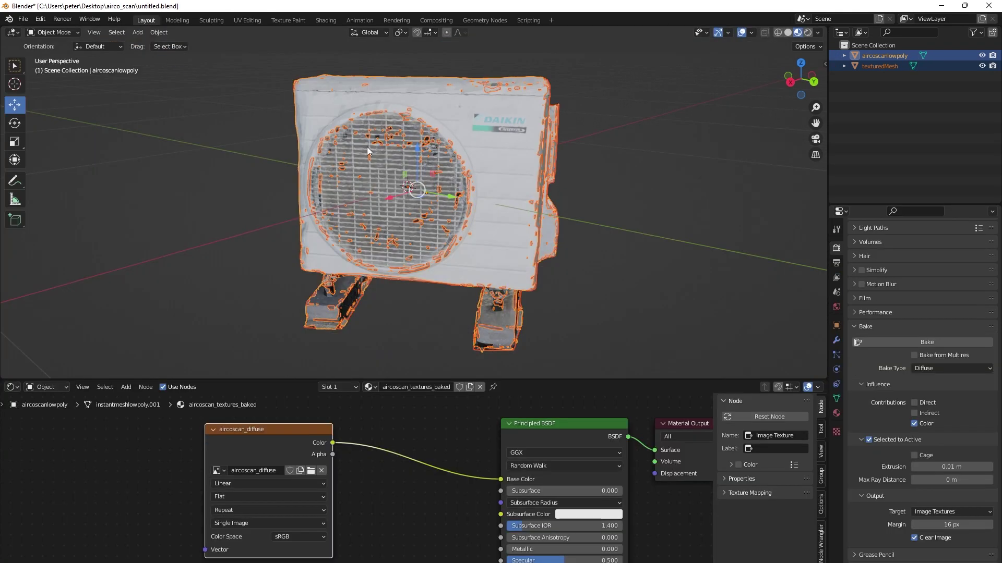
pyautogui.keyDown('shift'); pyautogui.scroll(-5, 428, 557); pyautogui.keyUp('shift')
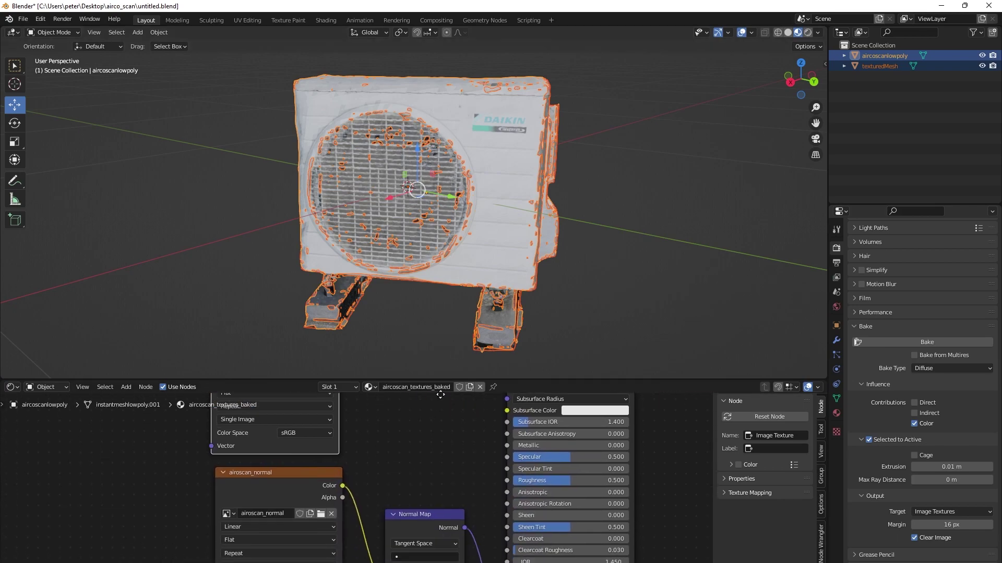
pyautogui.click(293, 452)
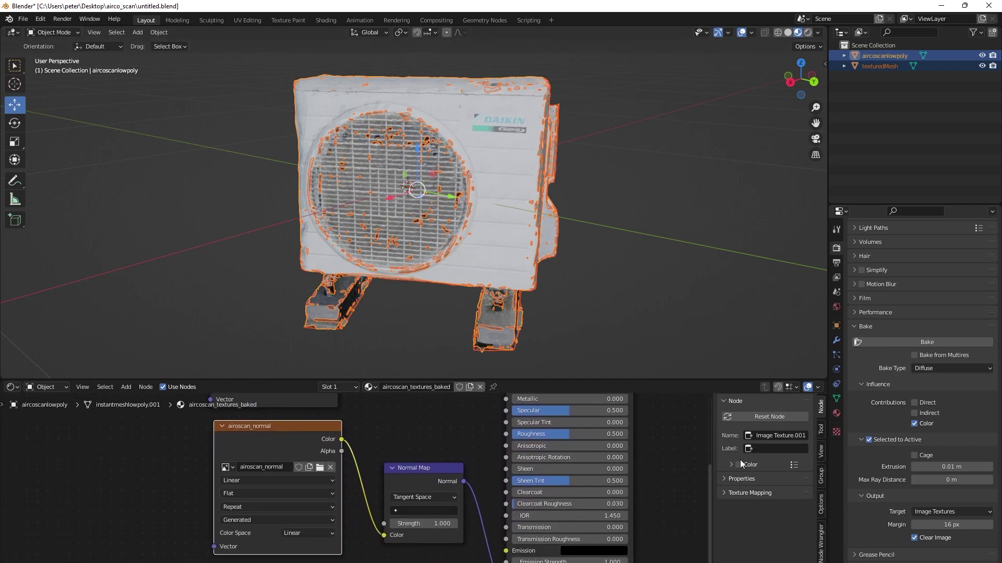
pyautogui.click(938, 368)
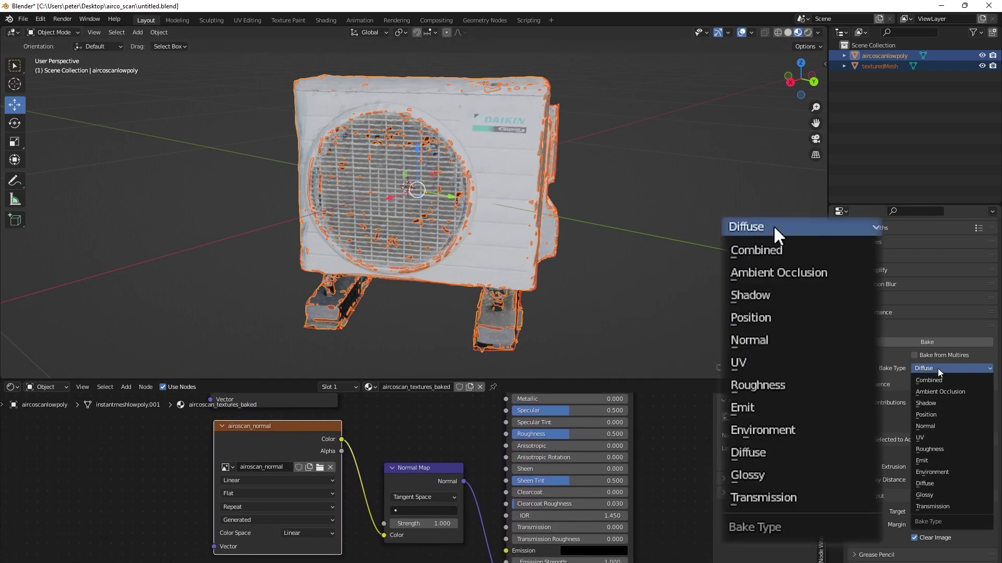
pyautogui.click(931, 425)
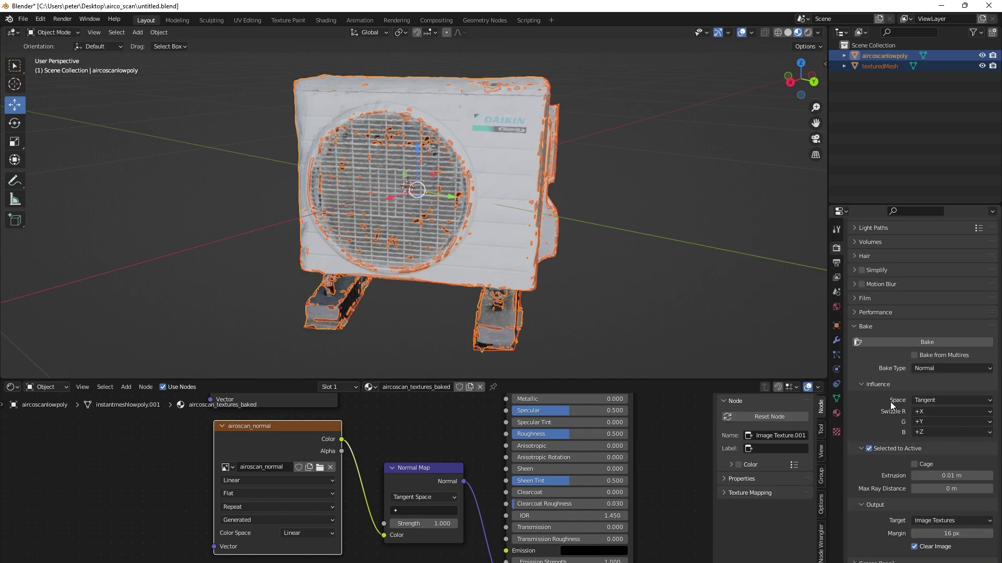
pyautogui.click(895, 342)
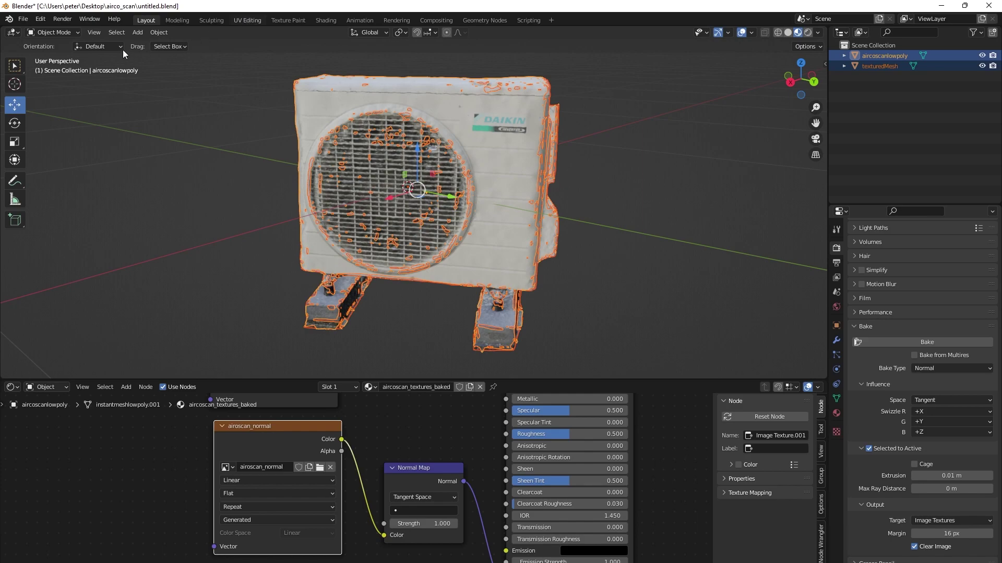
# In UV Editing, save the baked normal map as airoscan_normal2.png in airco_scan
pyautogui.hotkey('ctrl', 'pagedown')
pyautogui.hotkey('ctrl', 'pagedown')
pyautogui.hotkey('ctrl', 'pagedown')
pyautogui.click(152, 32)
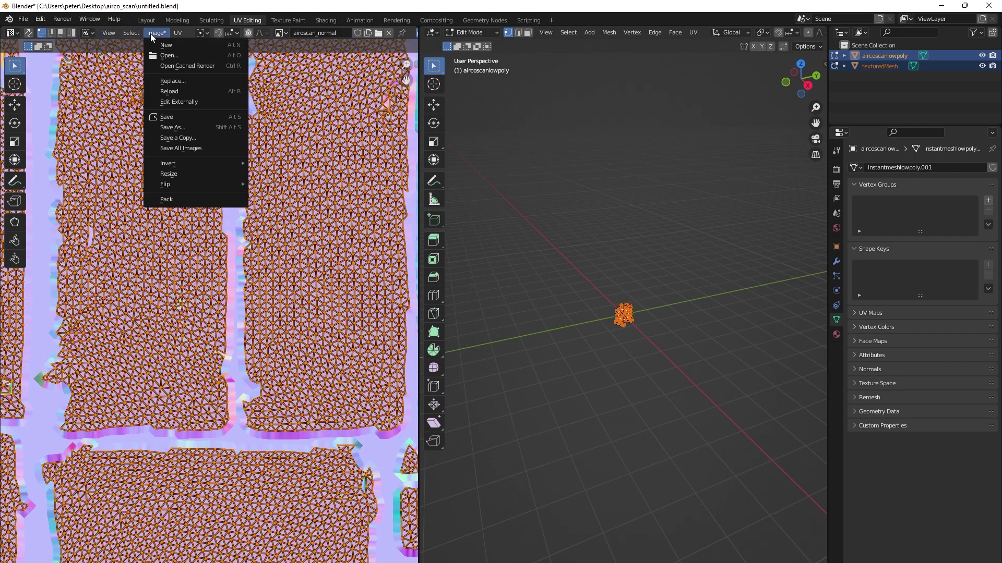
pyautogui.click(162, 125)
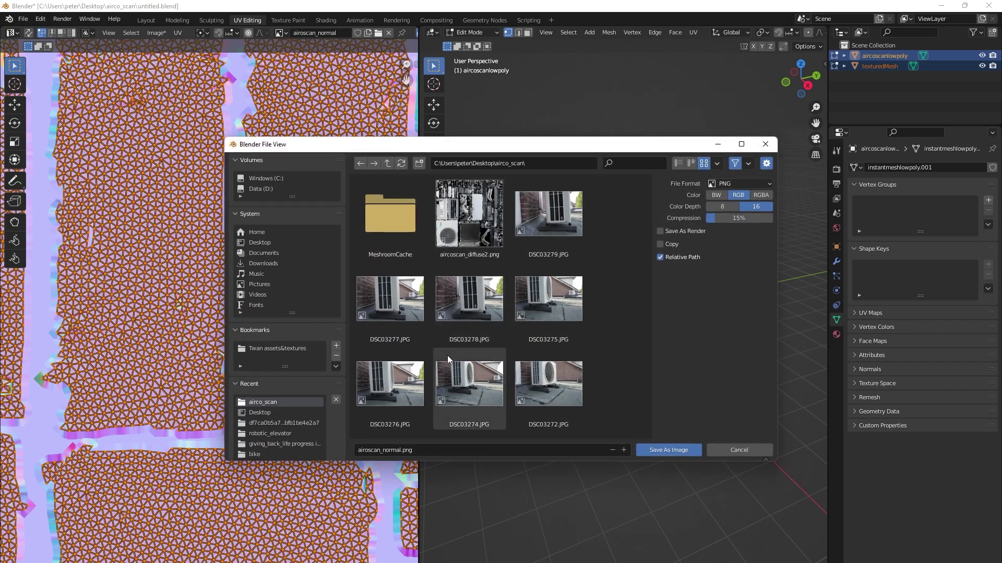
pyautogui.click(403, 452)
pyautogui.click(401, 450)
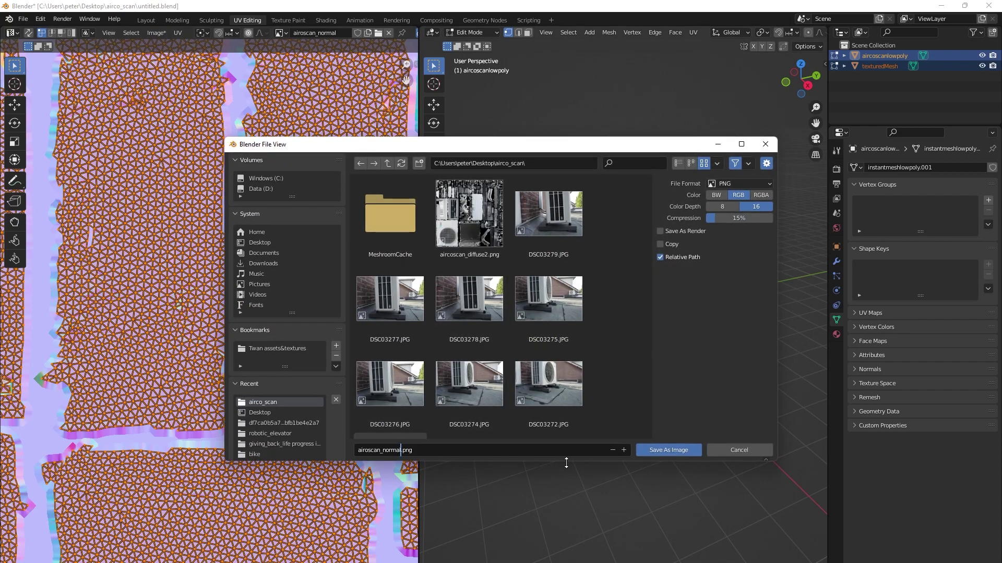
pyautogui.click(670, 450)
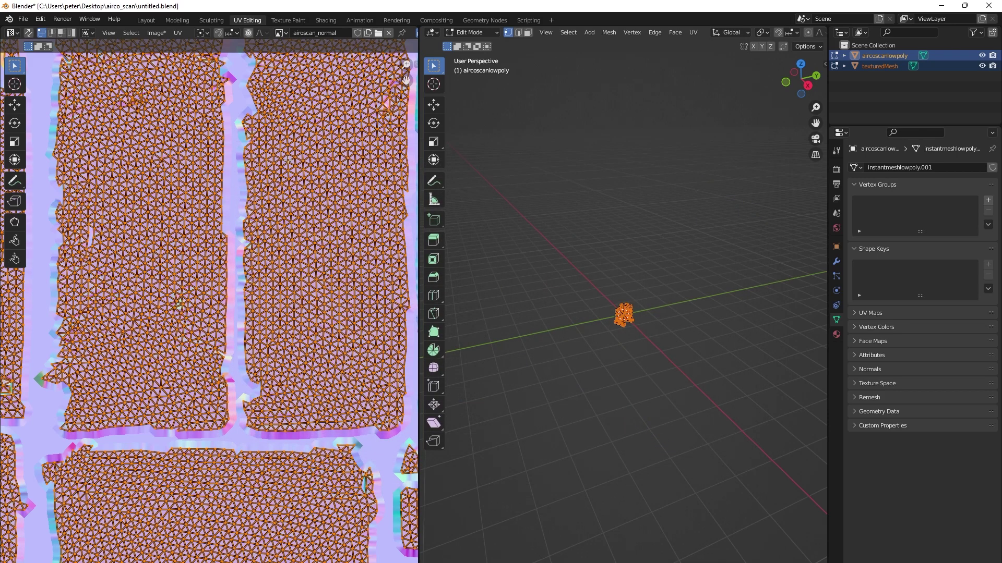
# Return to the Layout workspace and close the node editor so the 3D view fills the window
pyautogui.click(143, 19)
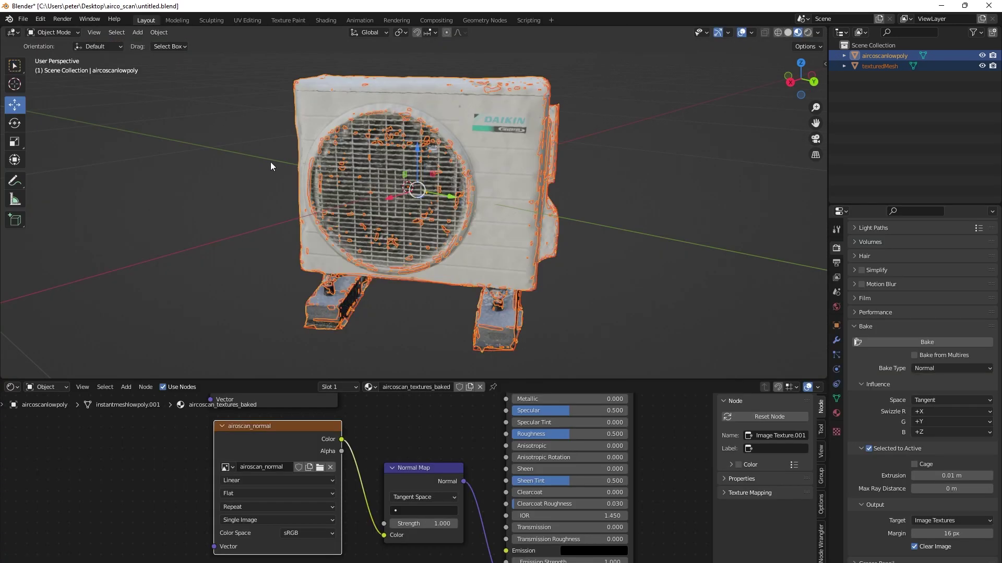
pyautogui.click(242, 254)
pyautogui.moveTo(226, 380); pyautogui.dragTo(227, 561)
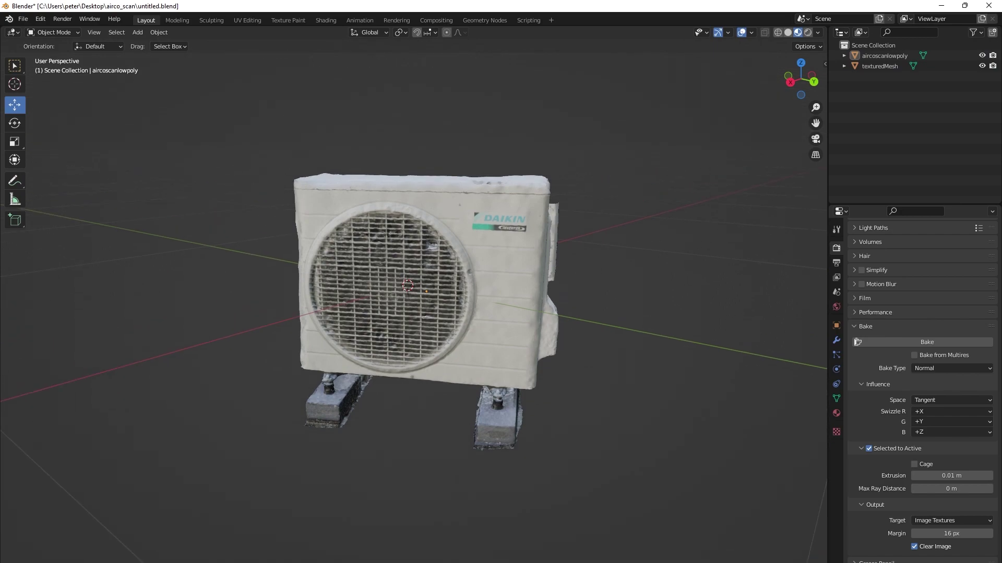
pyautogui.scroll(-3, 443, 355)
# Move the low-poly aircoscanlowpoly beside texturedMesh and frame both units at a level angle
pyautogui.click(448, 356)
pyautogui.moveTo(467, 355); pyautogui.dragTo(480, 399, button='middle')
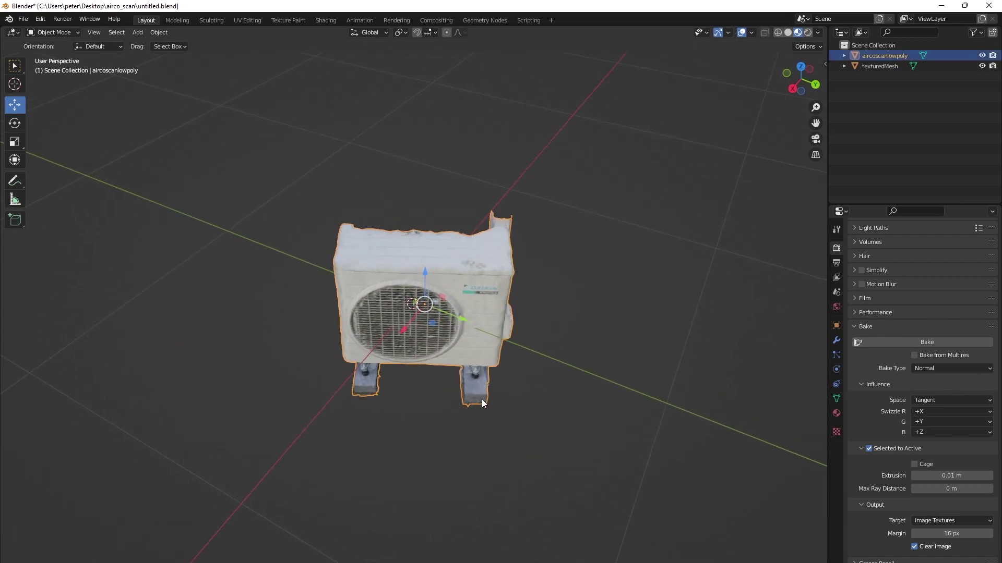
pyautogui.moveTo(433, 306); pyautogui.dragTo(639, 312)
pyautogui.click(461, 479)
pyautogui.moveTo(547, 456); pyautogui.dragTo(539, 408, button='middle')
pyautogui.keyDown('shift'); pyautogui.moveTo(656, 357); pyautogui.dragTo(514, 375, button='middle'); pyautogui.keyUp('shift')
pyautogui.scroll(2, 565, 370)
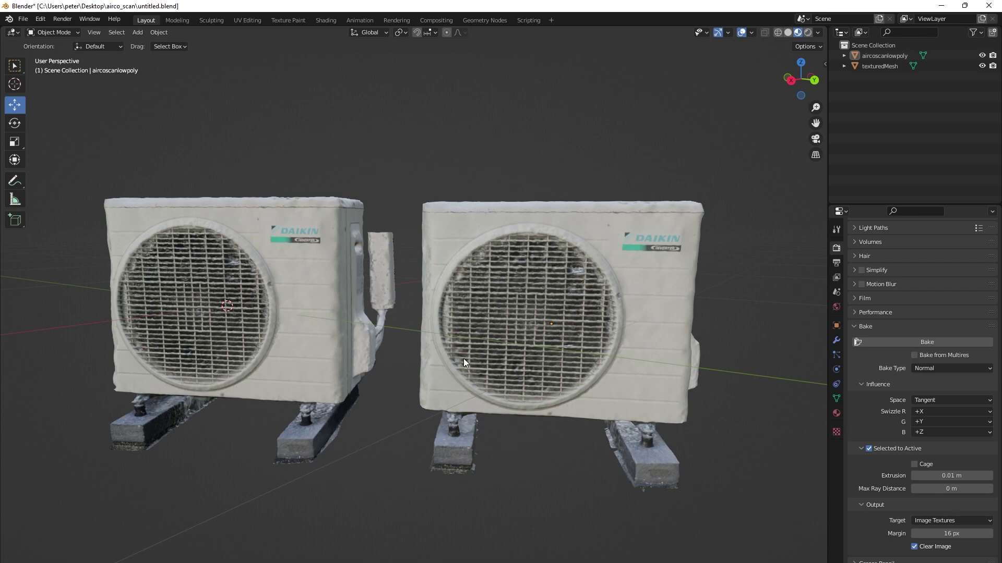
# Compare the low-poly unit's sparse mesh with the high-poly scan's dense mesh in Edit Mode
pyautogui.click(884, 55)
pyautogui.press('Tab')
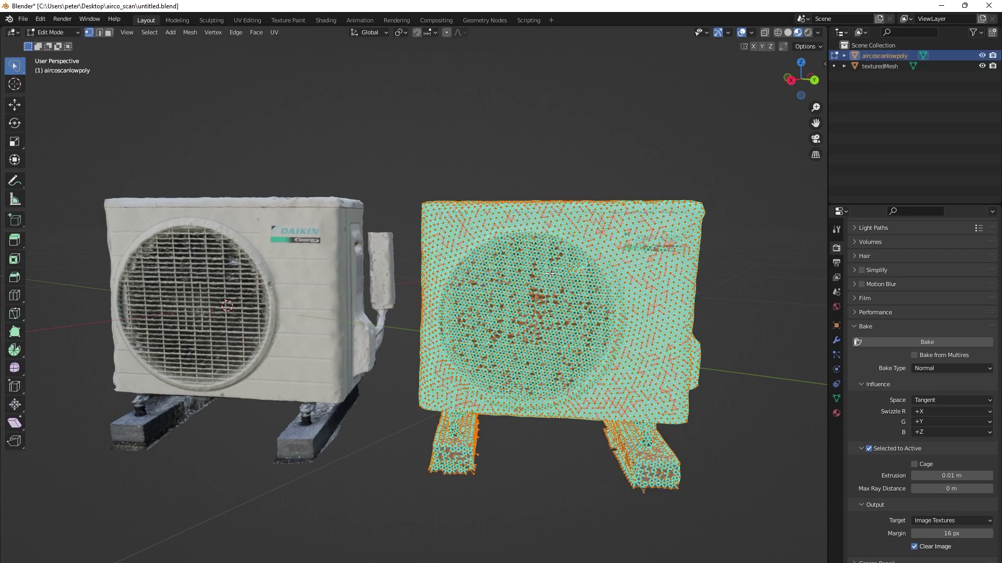
pyautogui.press('Tab')
pyautogui.click(321, 293)
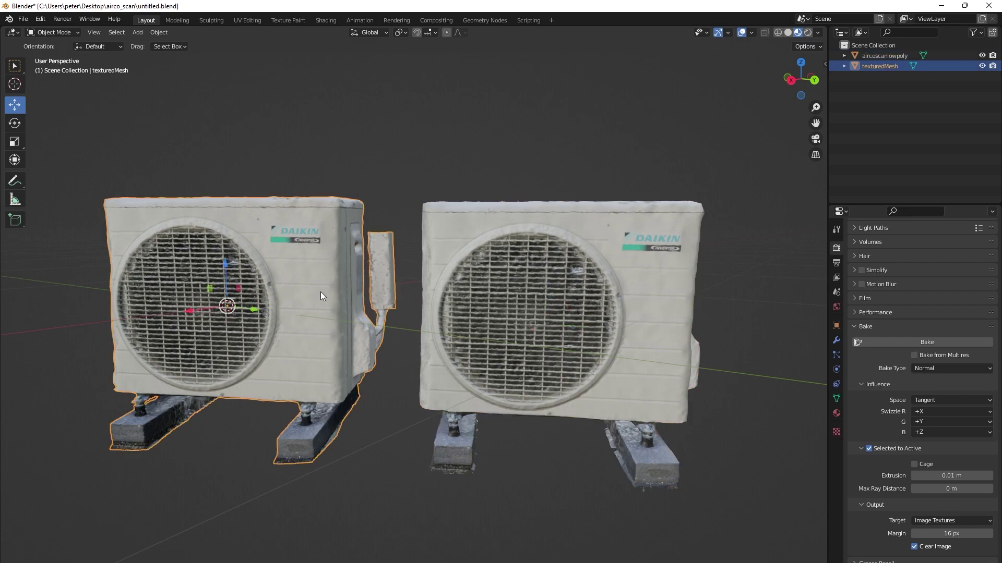
pyautogui.press('Tab')
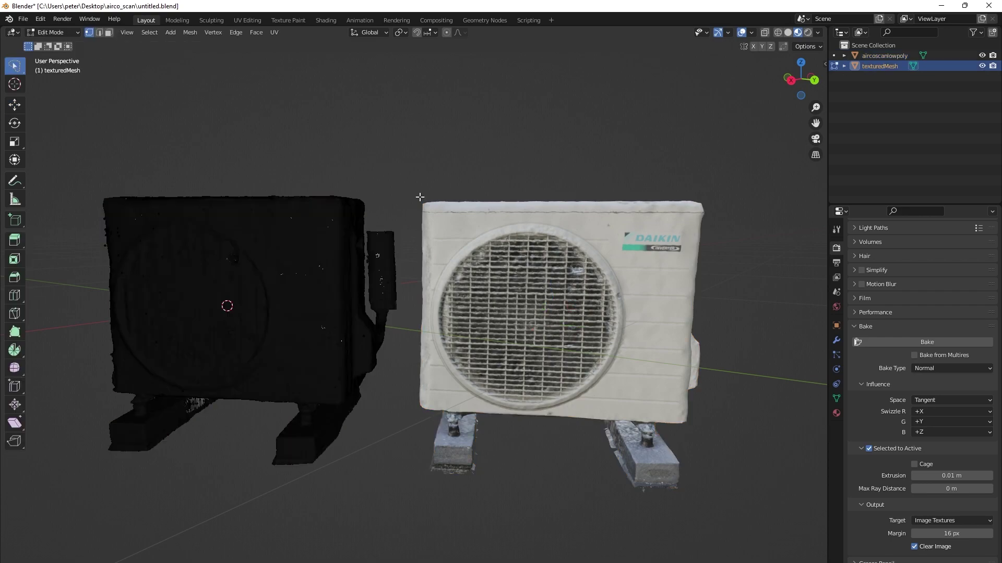
pyautogui.scroll(5, 332, 267)
pyautogui.scroll(-5, 332, 267)
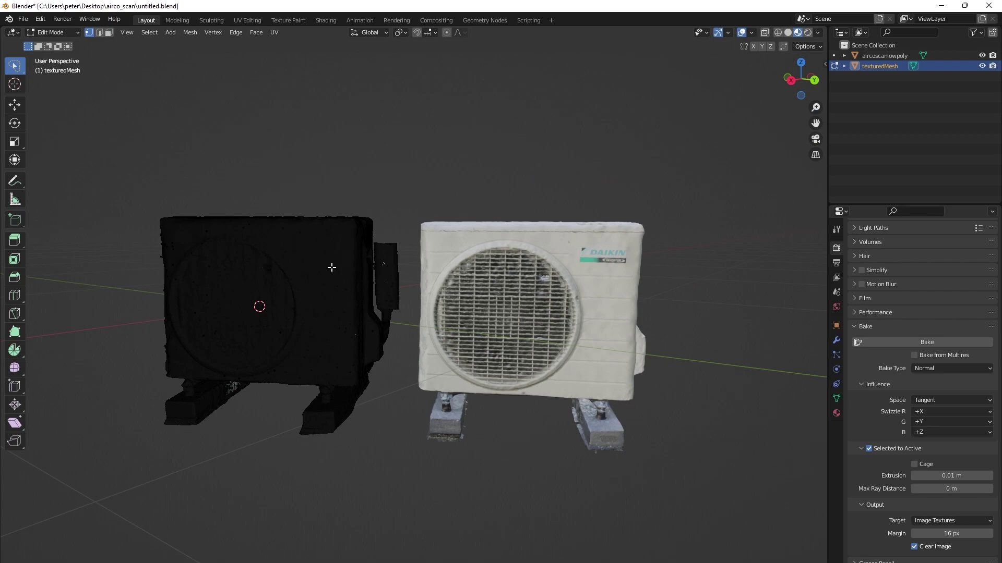
pyautogui.press('Tab')
pyautogui.click(423, 207)
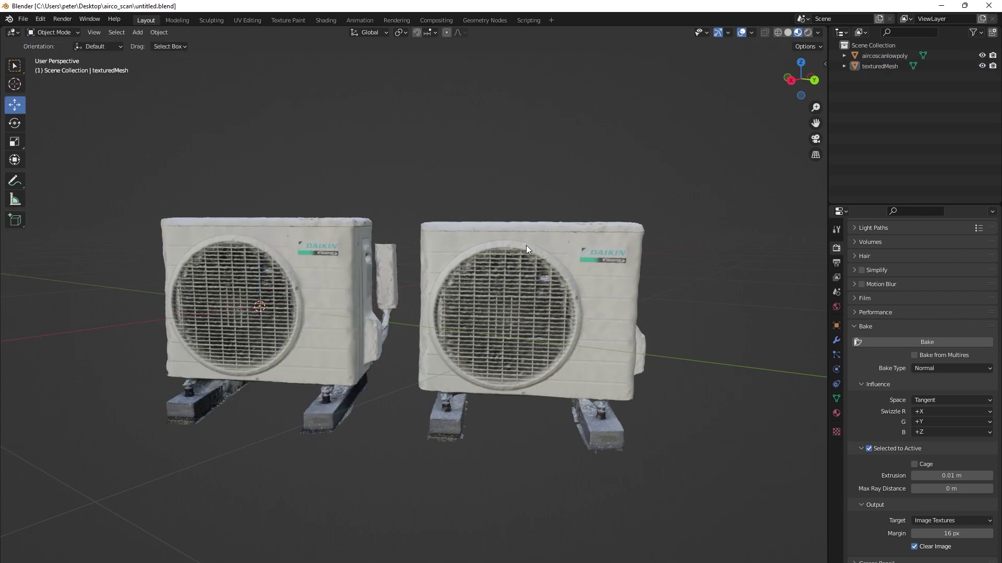